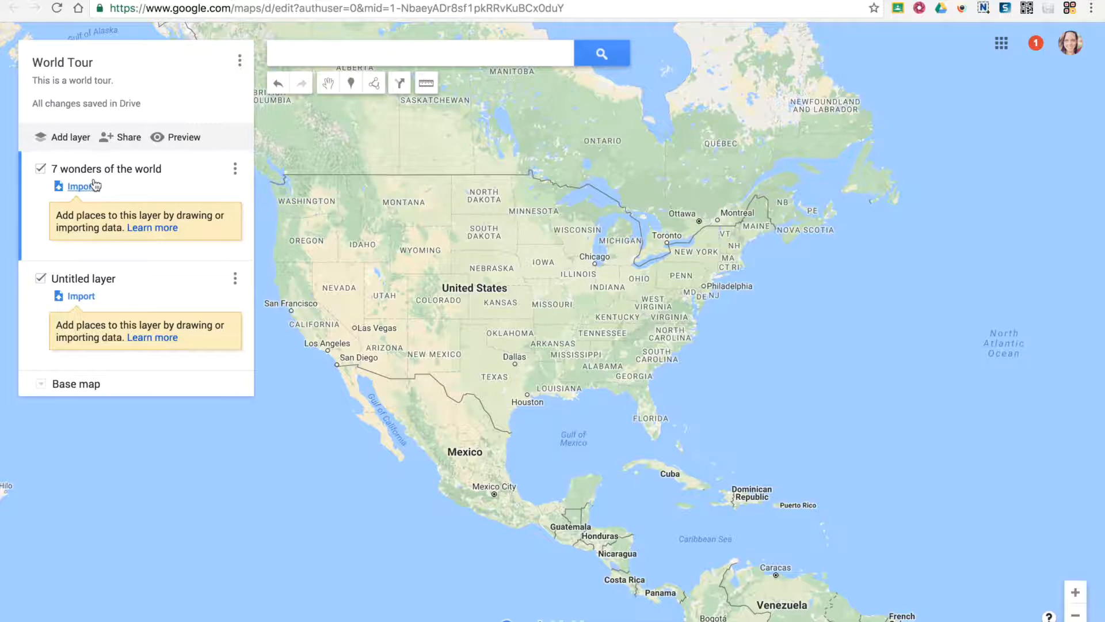
pyautogui.click(81, 186)
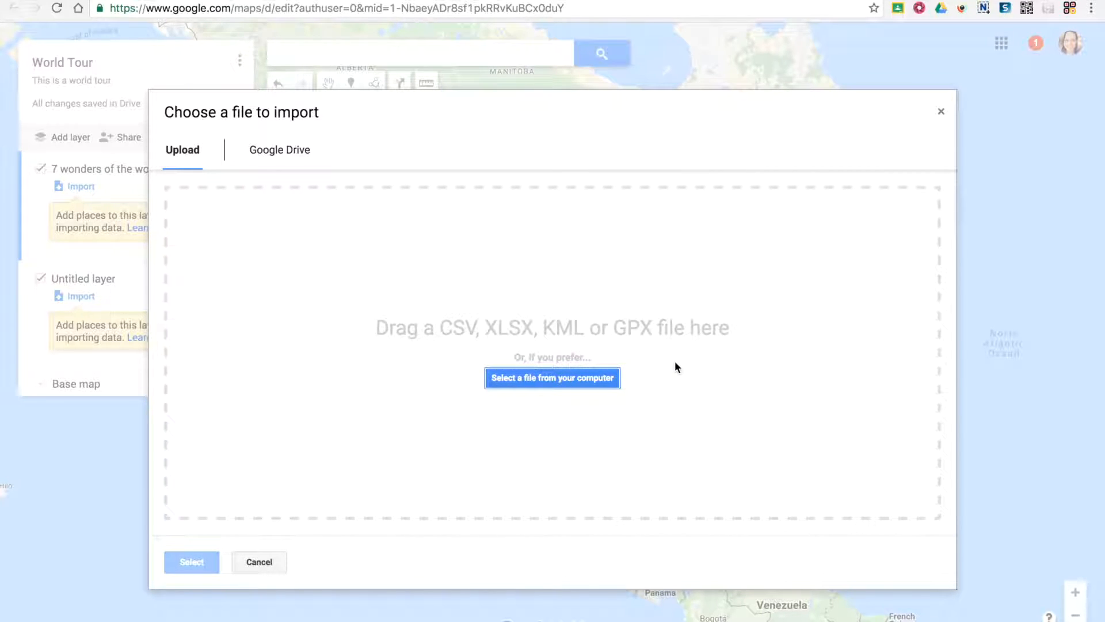
pyautogui.click(282, 151)
pyautogui.click(173, 155)
pyautogui.click(259, 562)
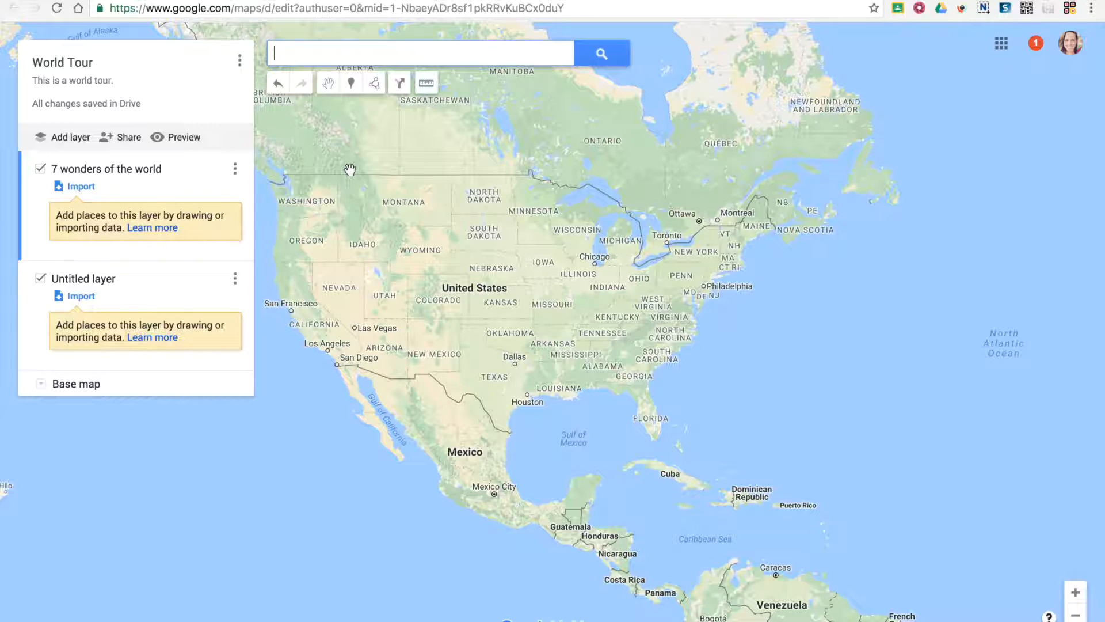
# - Place a trial marker in the northwestern United States near the Montana–Wyoming border, and delete it again
pyautogui.click(351, 83)
pyautogui.click(384, 135)
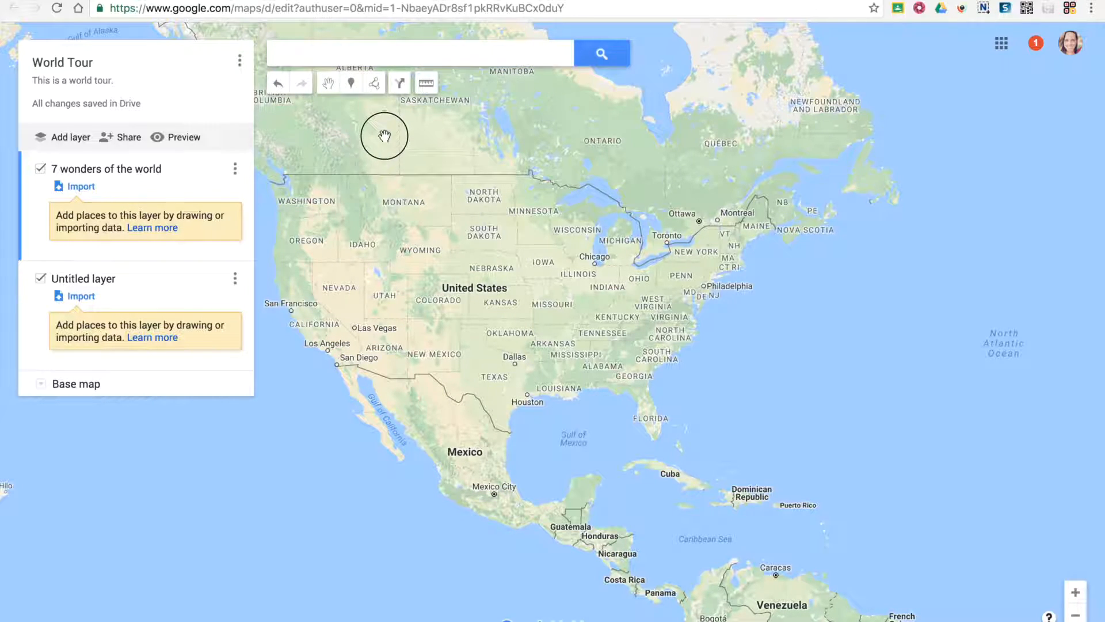
pyautogui.click(351, 84)
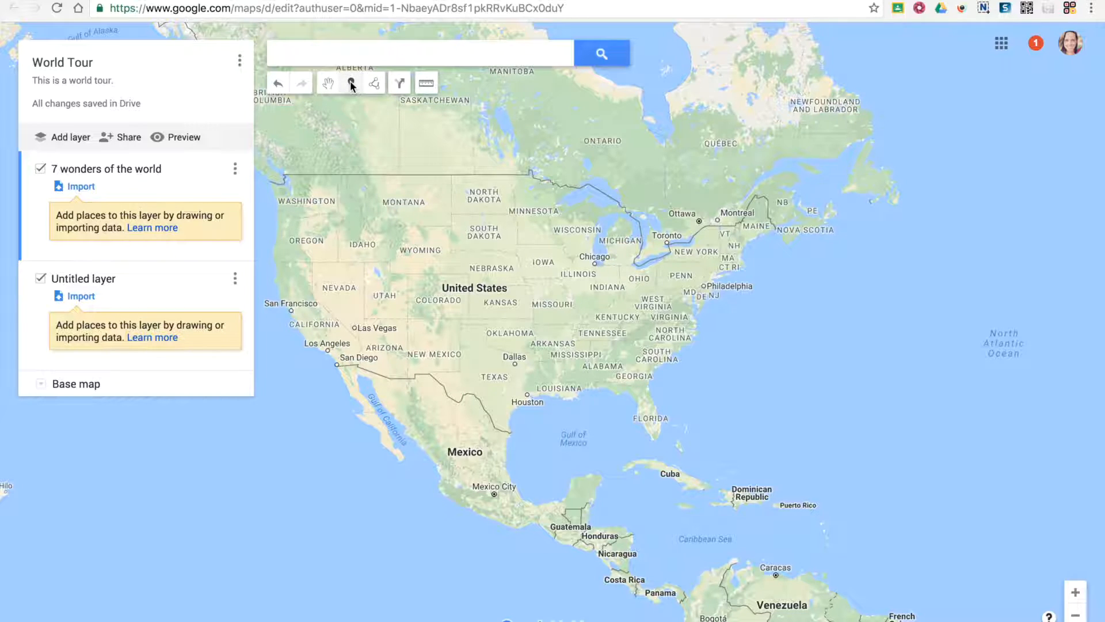
pyautogui.click(404, 232)
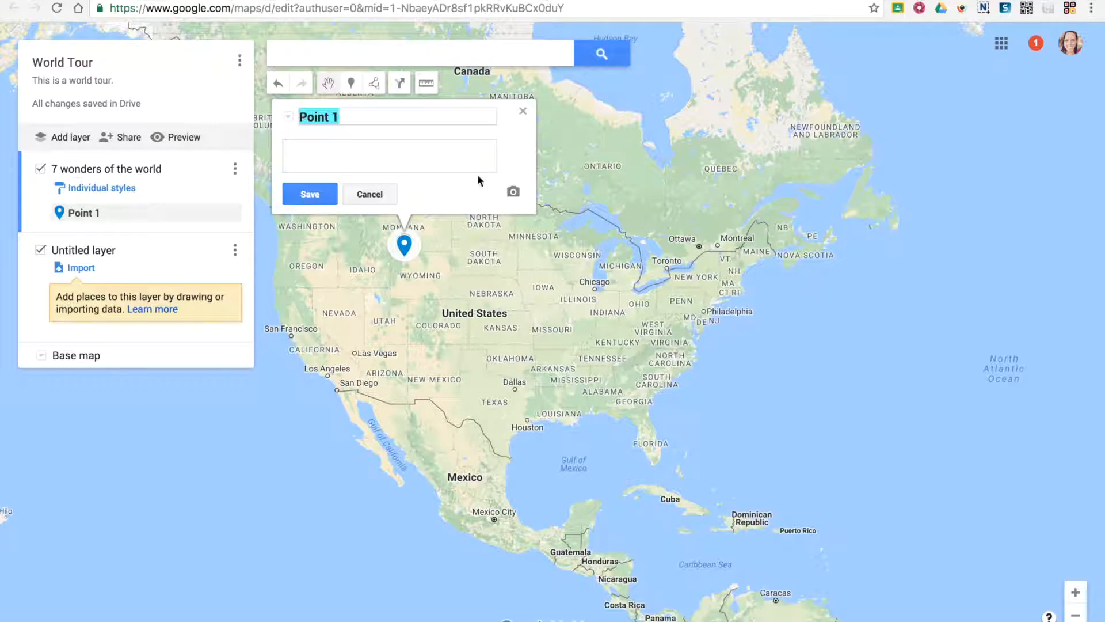
pyautogui.click(386, 193)
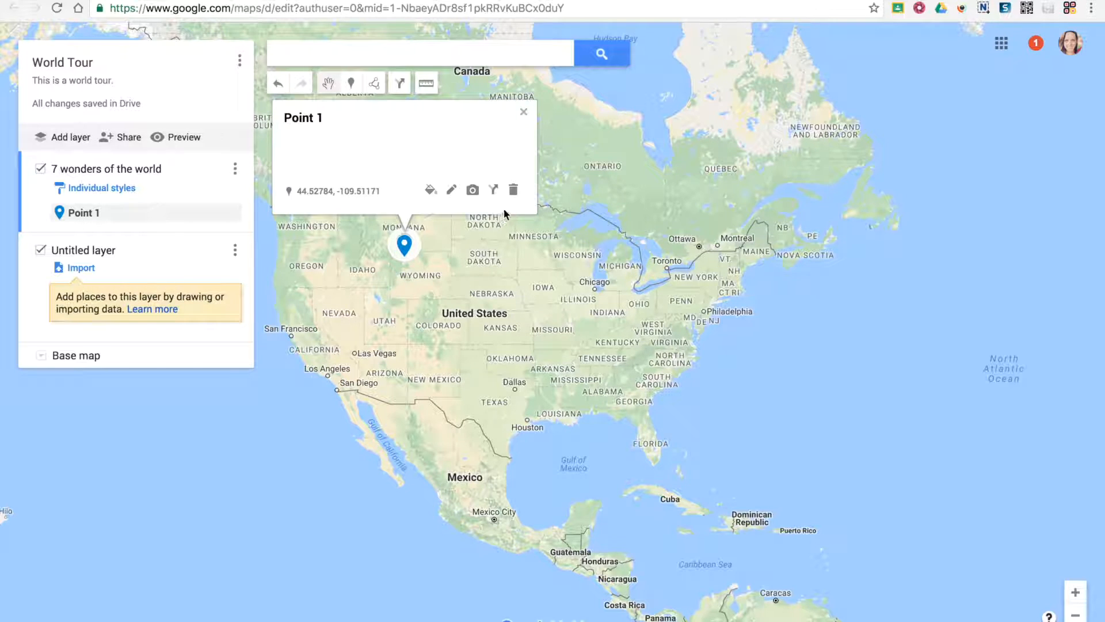
pyautogui.click(513, 190)
# - Search the map for Roman Colosseum and add the found place to the 7 wonders of the world layer
pyautogui.click(355, 58)
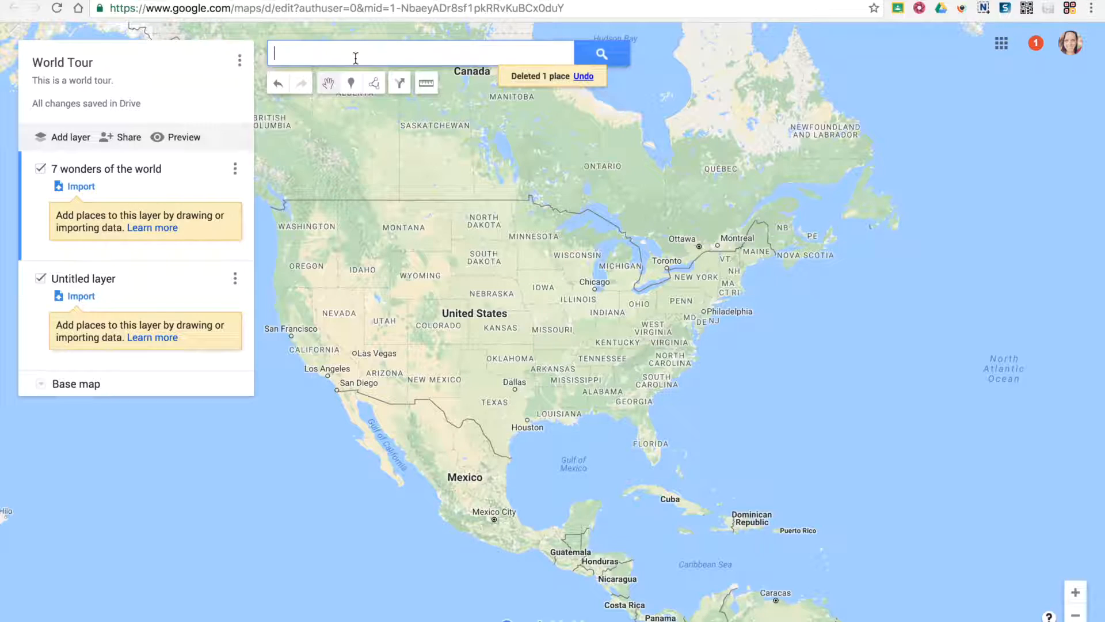
pyautogui.write('roman colosseum')
pyautogui.click(369, 70)
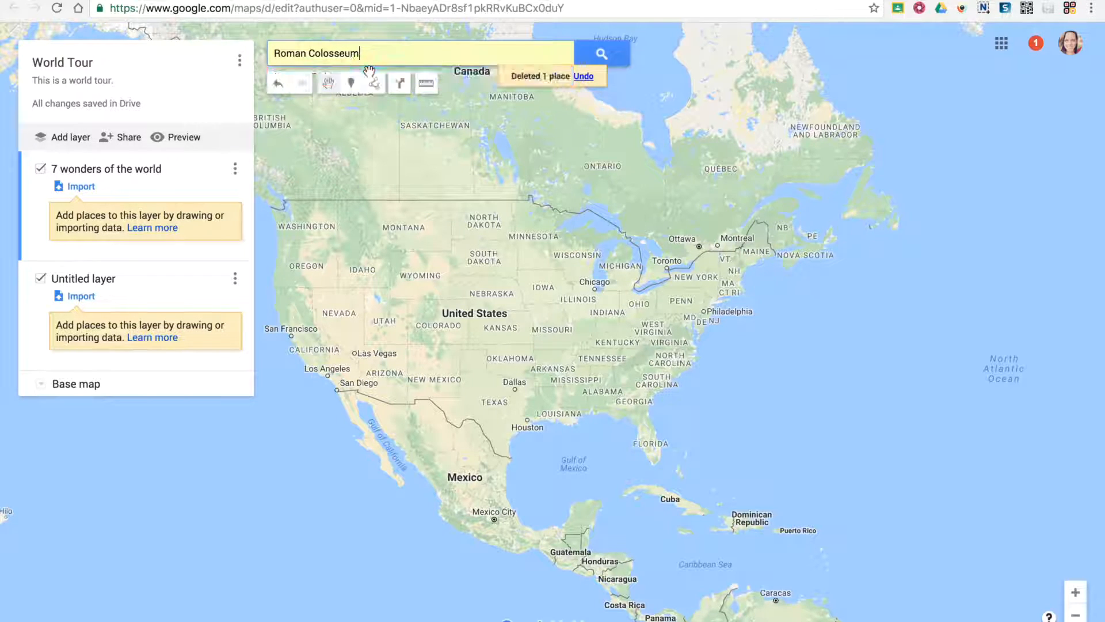
pyautogui.click(383, 54)
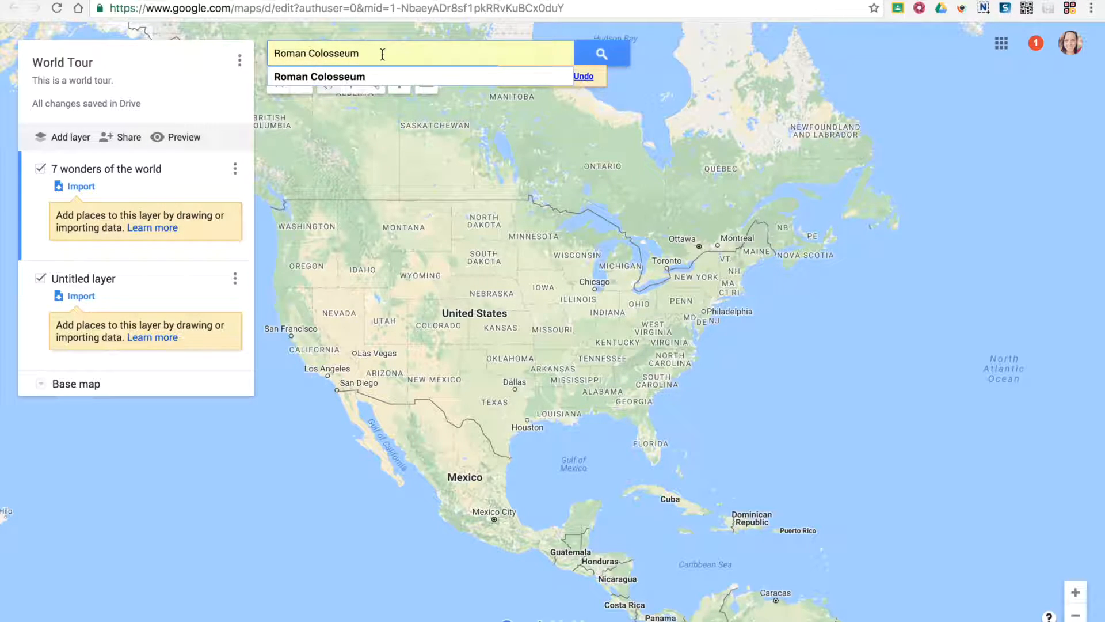
pyautogui.press('Return')
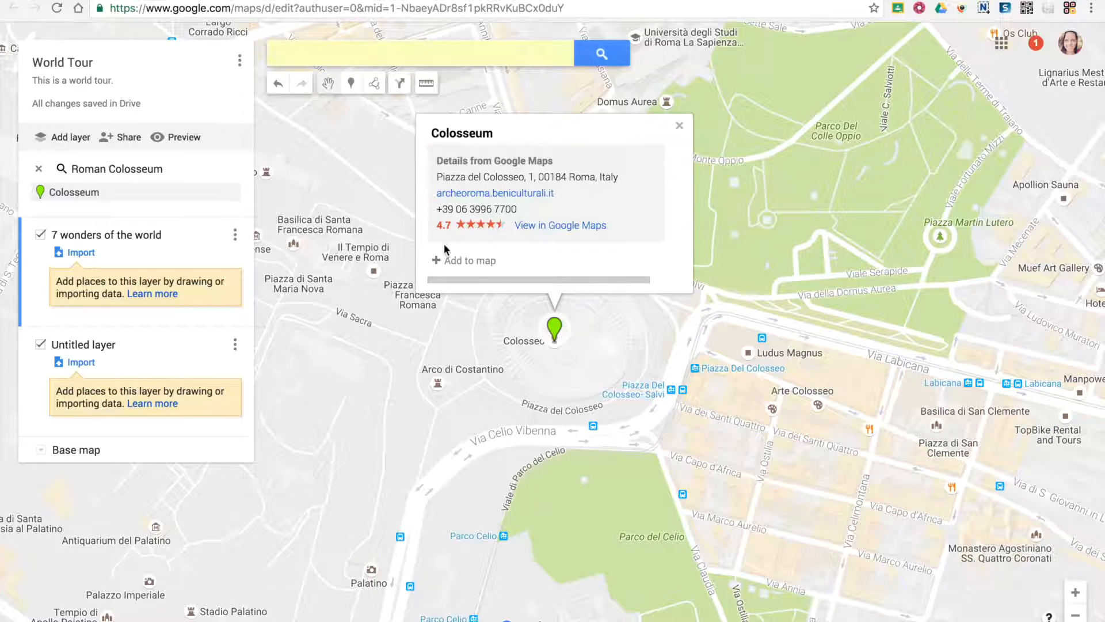
pyautogui.click(453, 260)
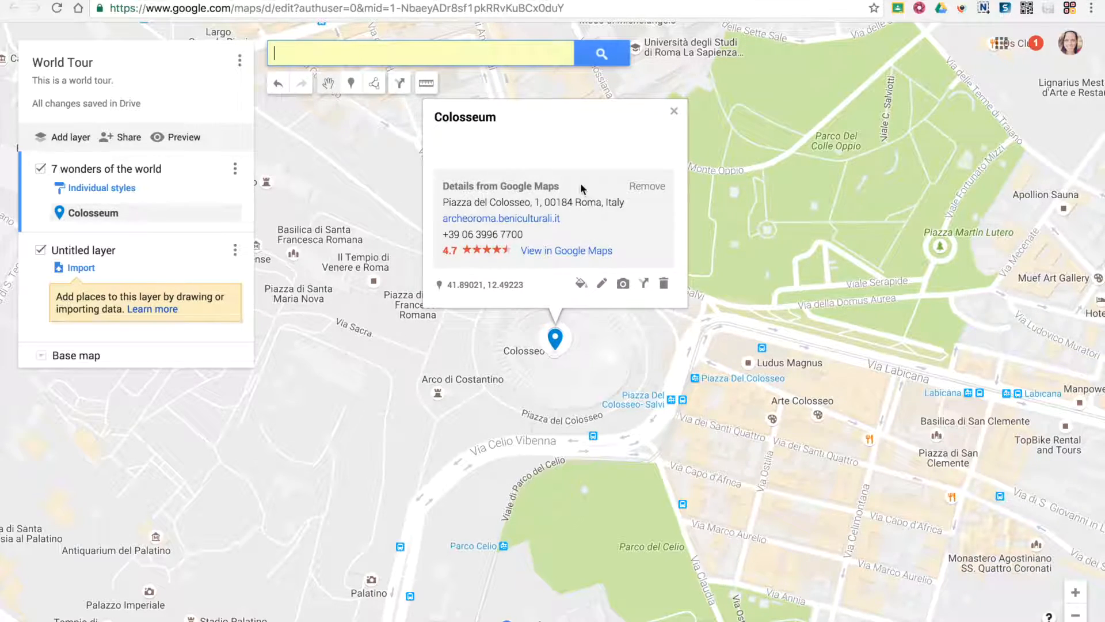
# - Remove the Google Maps details from the Colosseum marker and change its title to Roman Colosseum
pyautogui.click(646, 186)
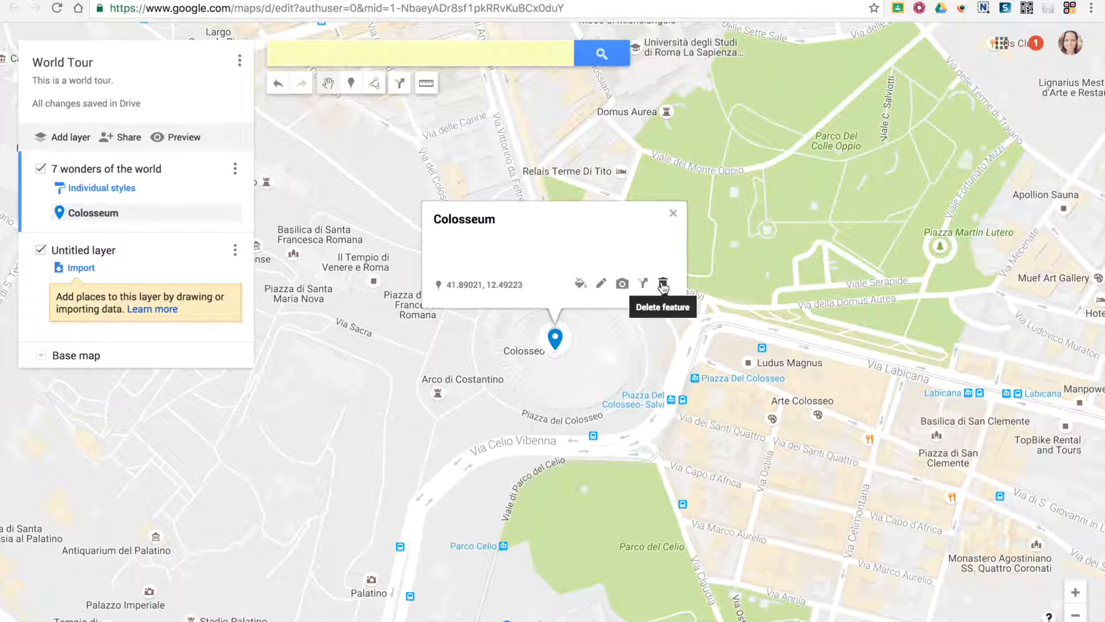
pyautogui.click(602, 285)
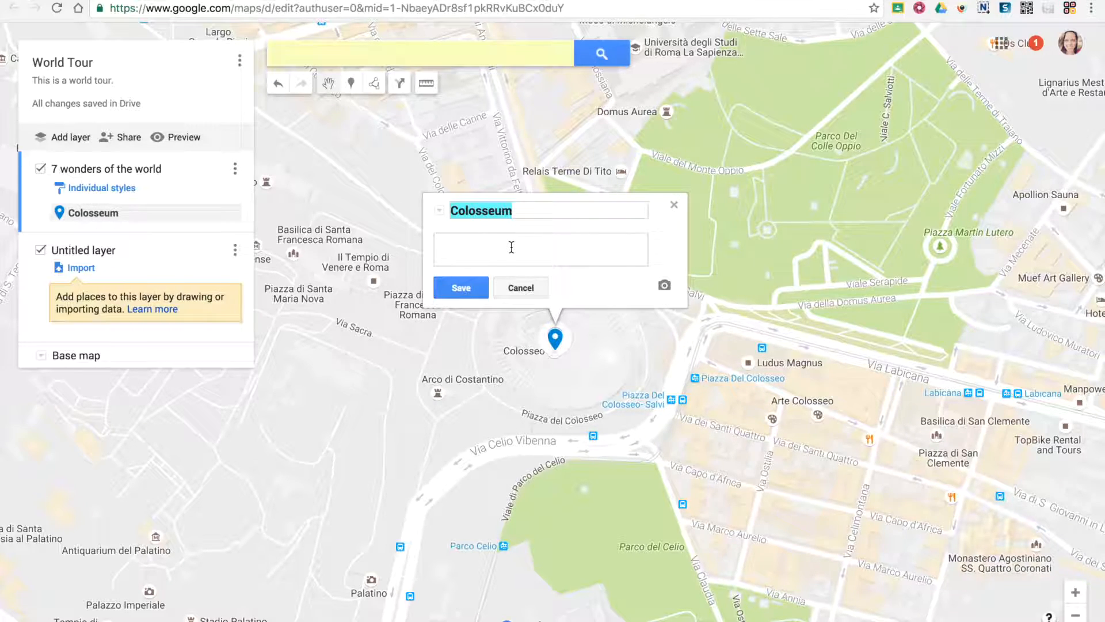
pyautogui.write('roman colosseum')
pyautogui.click(458, 211)
pyautogui.press('BackSpace')
pyautogui.write('R')
pyautogui.press('Right')
pyautogui.press('Right')
pyautogui.press('Right')
pyautogui.press('Right')
pyautogui.press('BackSpace')
pyautogui.write('C')
pyautogui.click(451, 242)
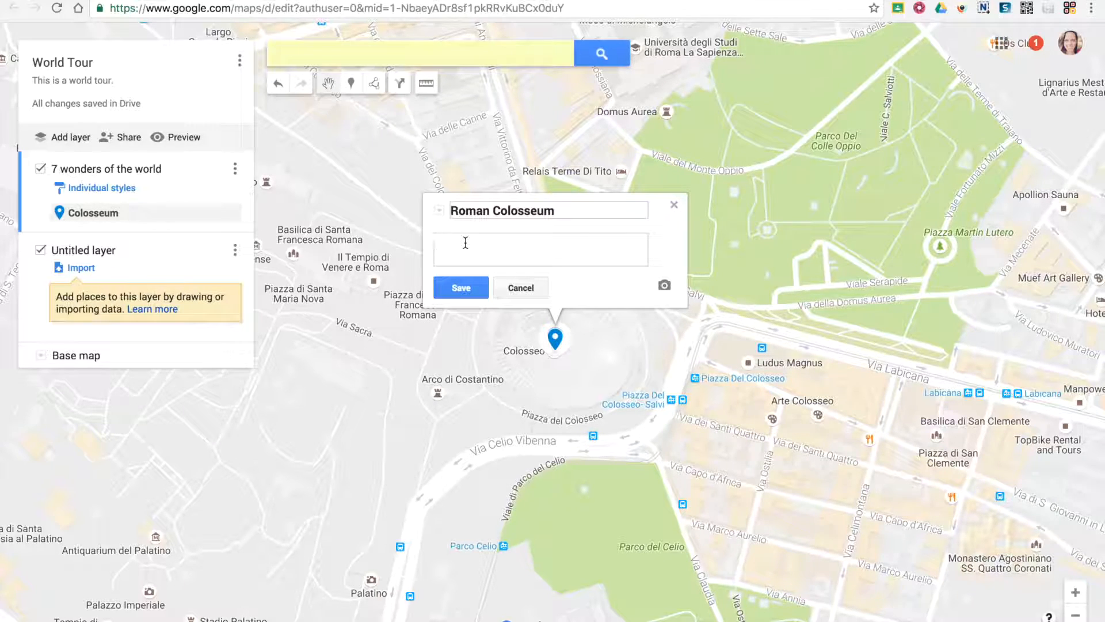
pyautogui.write('Located just east of the Roman Forum, the massive stone amphitheater known as the Colosseum was commissioned around A.D. 70-72 by Emperor Vespasian of the Flavian dynasty as a gift to the Roman people.')
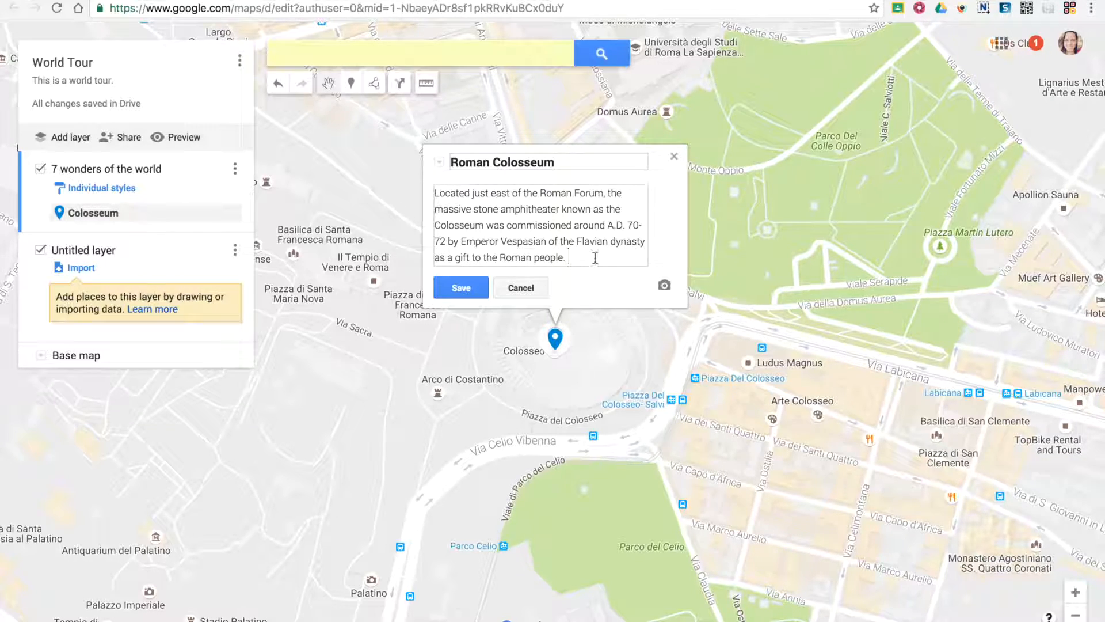
pyautogui.write('http://www.history.com/topics/ancient-history/colosseum')
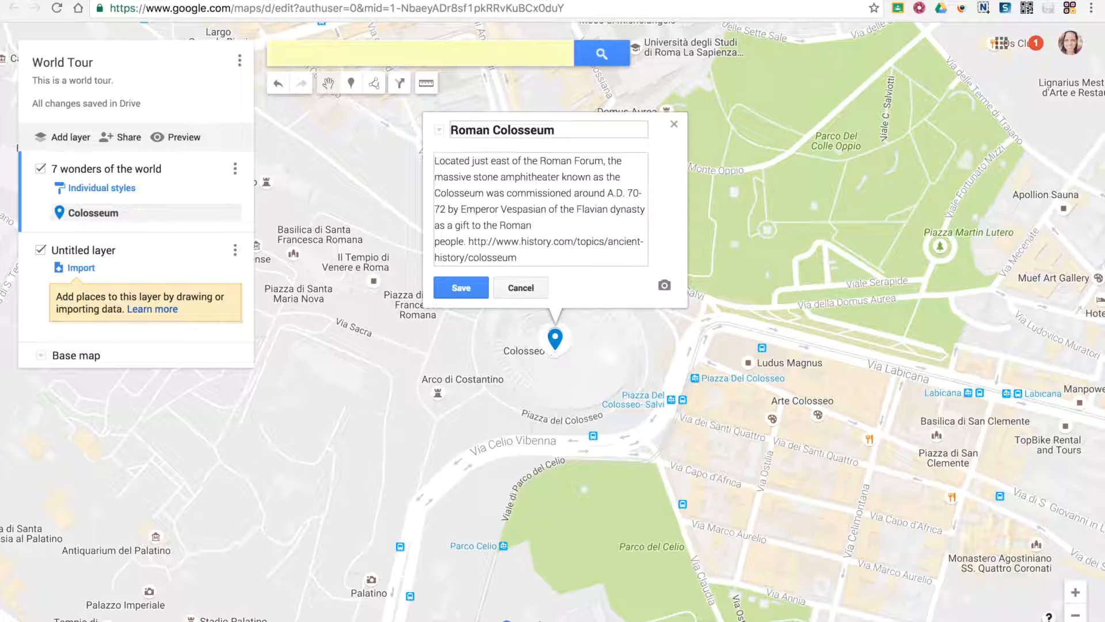
pyautogui.click(463, 287)
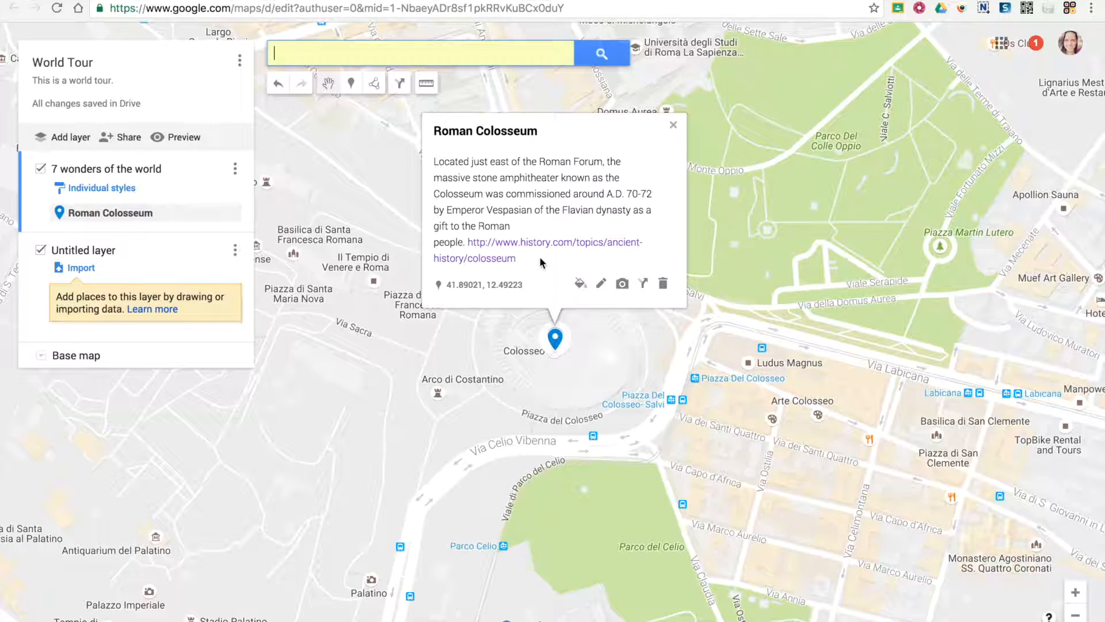
# - Find images of Roman Colosseum with Google Image Search and add the night-time exterior photo to the marker
pyautogui.click(621, 285)
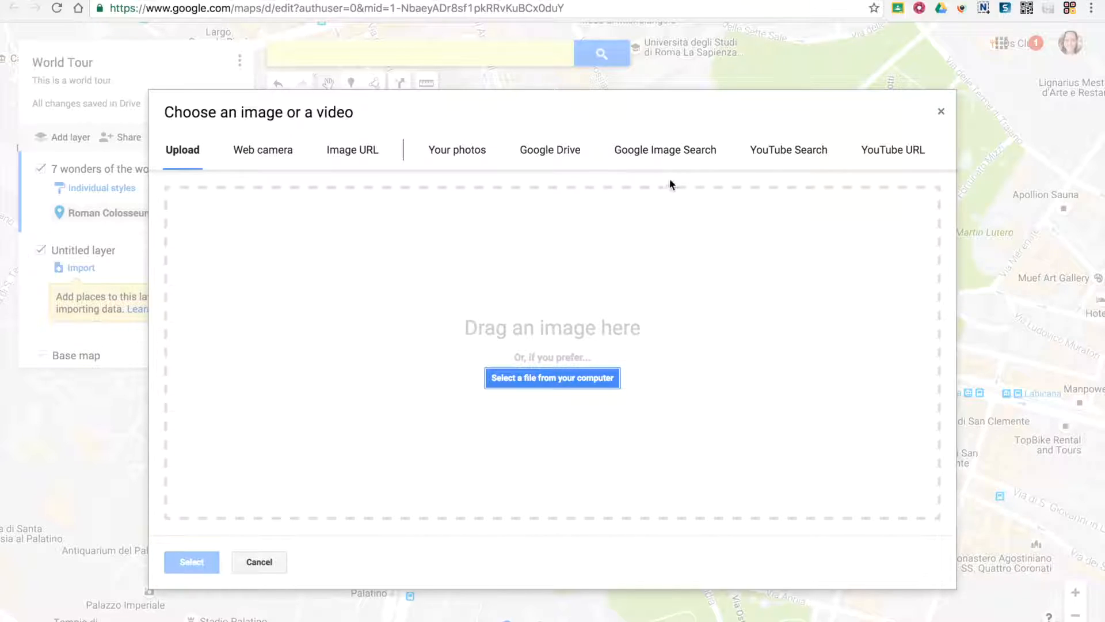
pyautogui.click(652, 151)
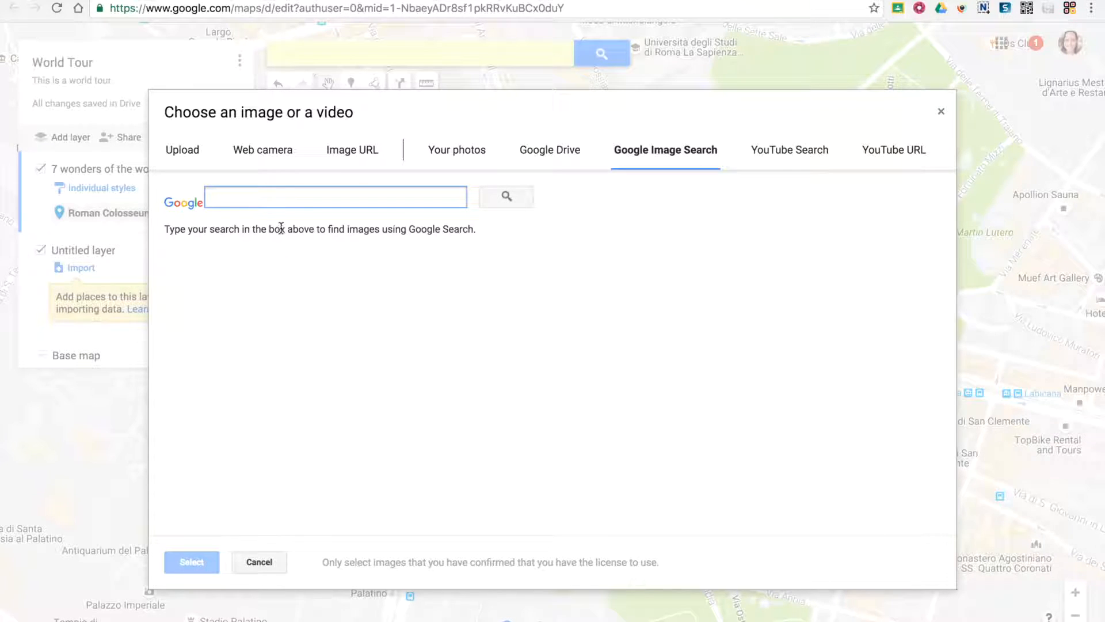
pyautogui.write('Roman Colosseum')
pyautogui.press('Return')
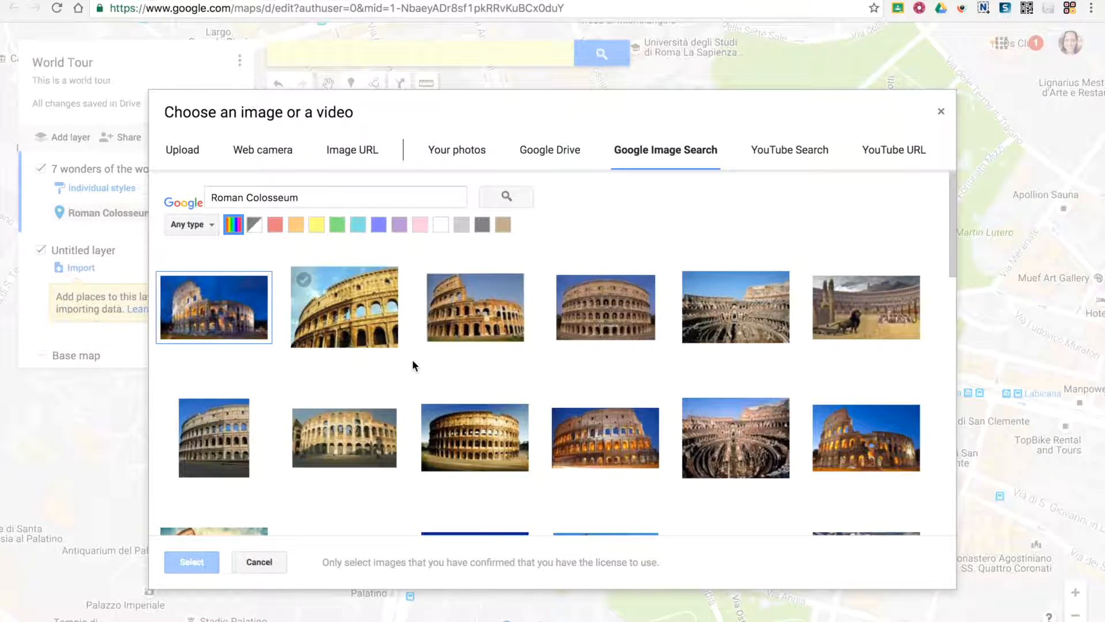
pyautogui.click(736, 437)
pyautogui.click(350, 341)
pyautogui.click(202, 345)
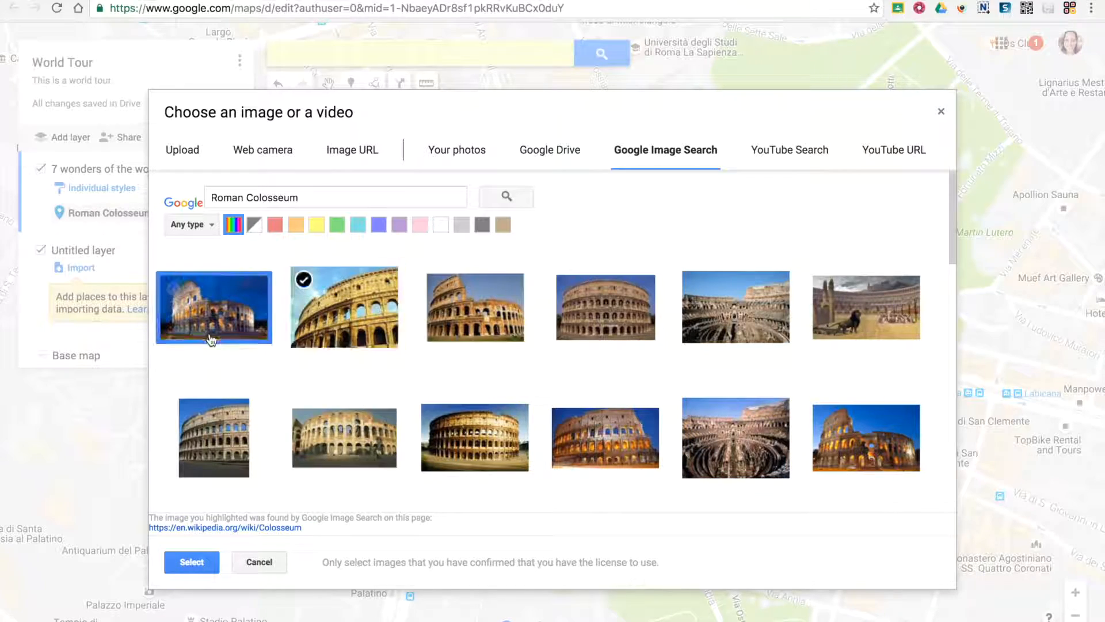
pyautogui.click(192, 562)
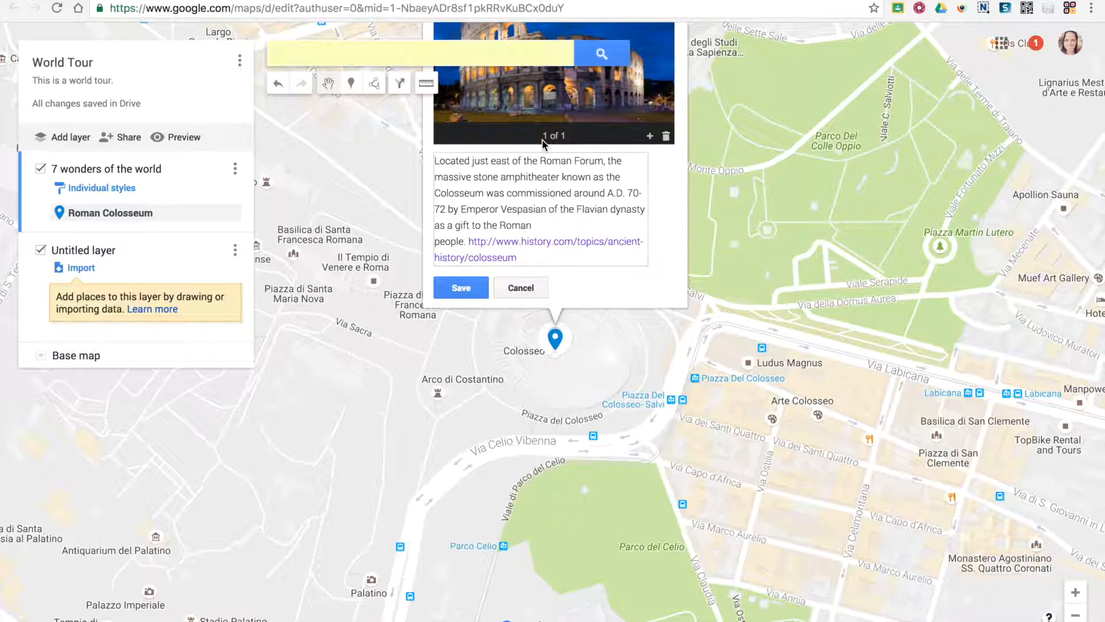
# - Add the photo of the Colosseum's interior from the Google Image Search results as the marker's second image
pyautogui.moveTo(737, 187); pyautogui.dragTo(737, 349)
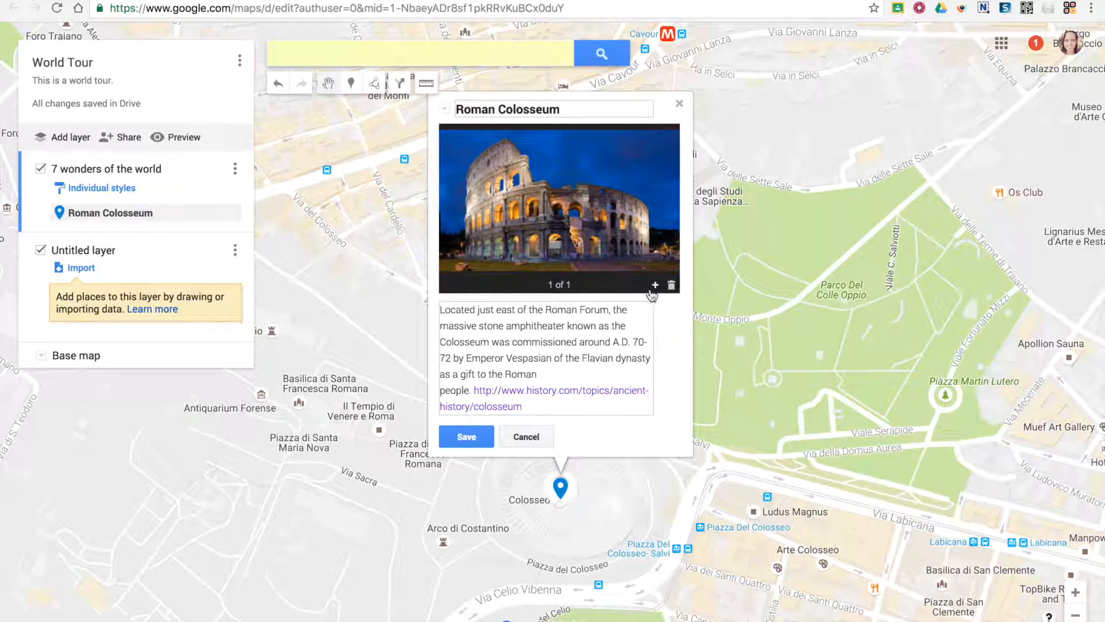
pyautogui.click(656, 286)
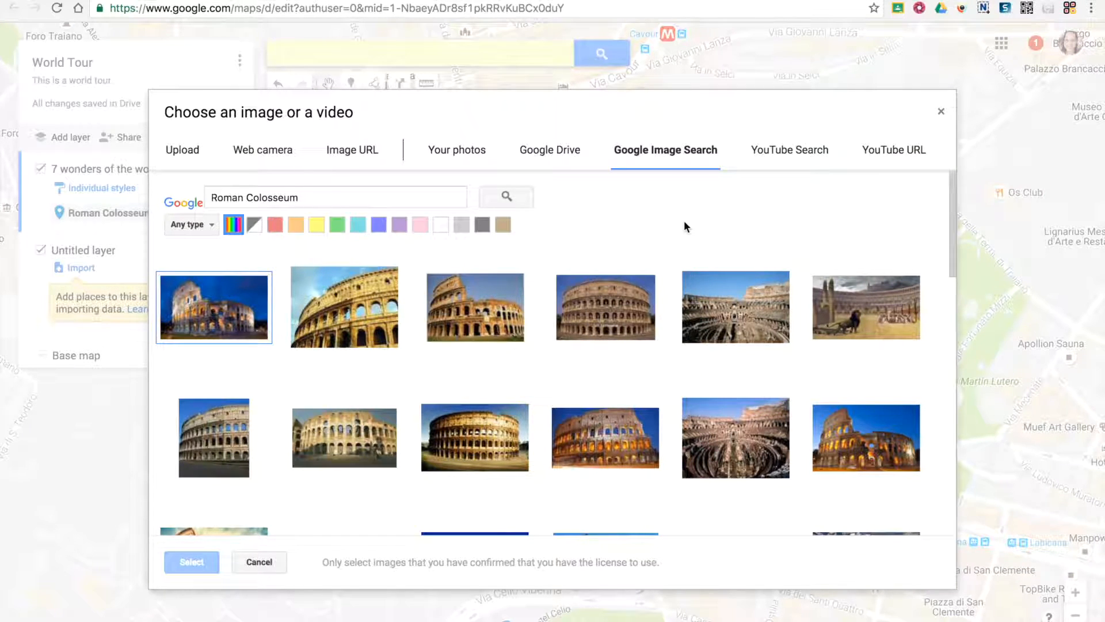
pyautogui.click(753, 448)
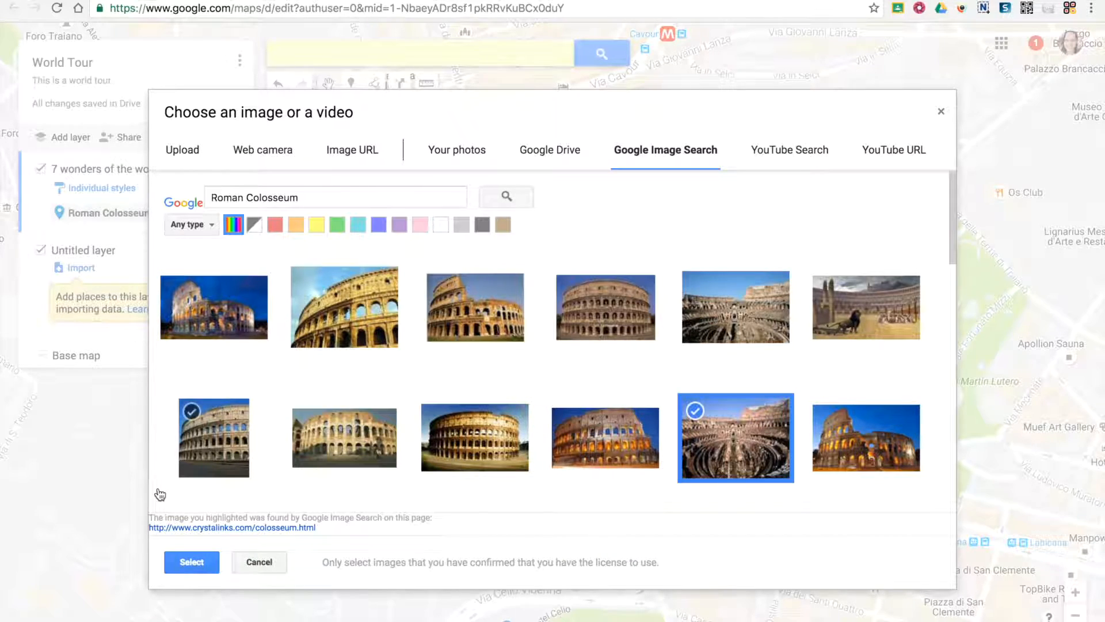
pyautogui.click(190, 561)
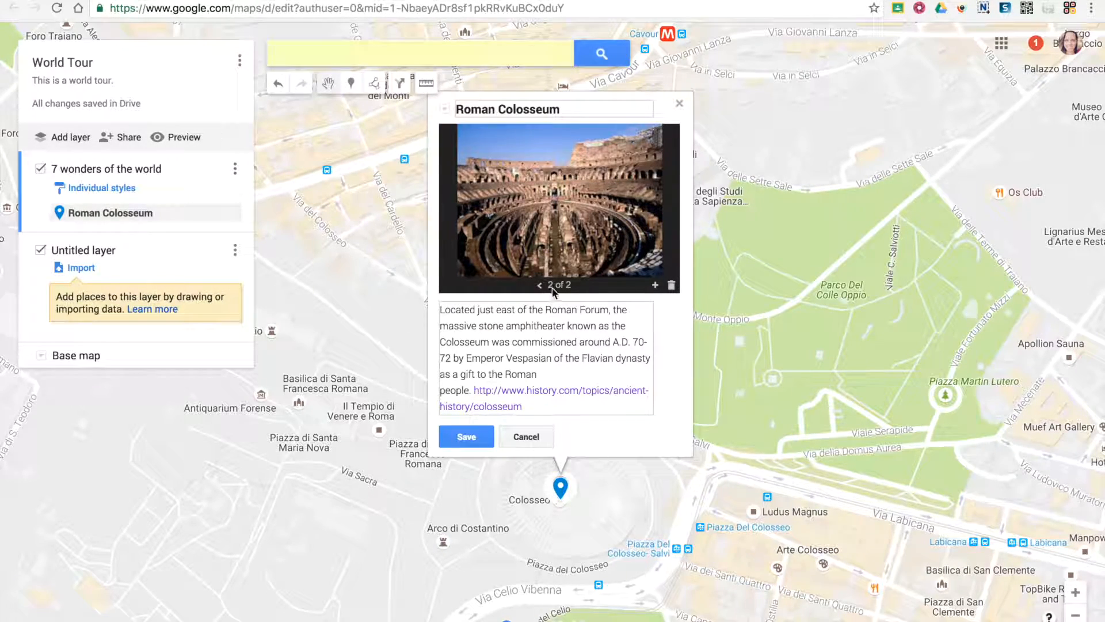
# - Search YouTube for Roman Colosseum and add the video "History of the Roman Collosseum" to the marker
pyautogui.click(655, 287)
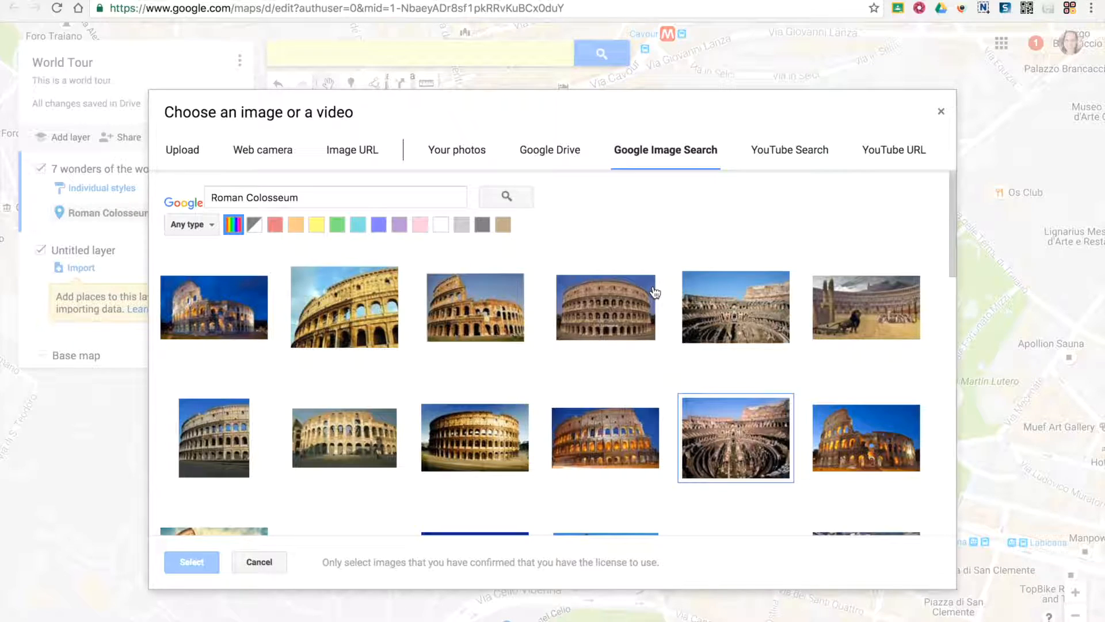
pyautogui.click(801, 150)
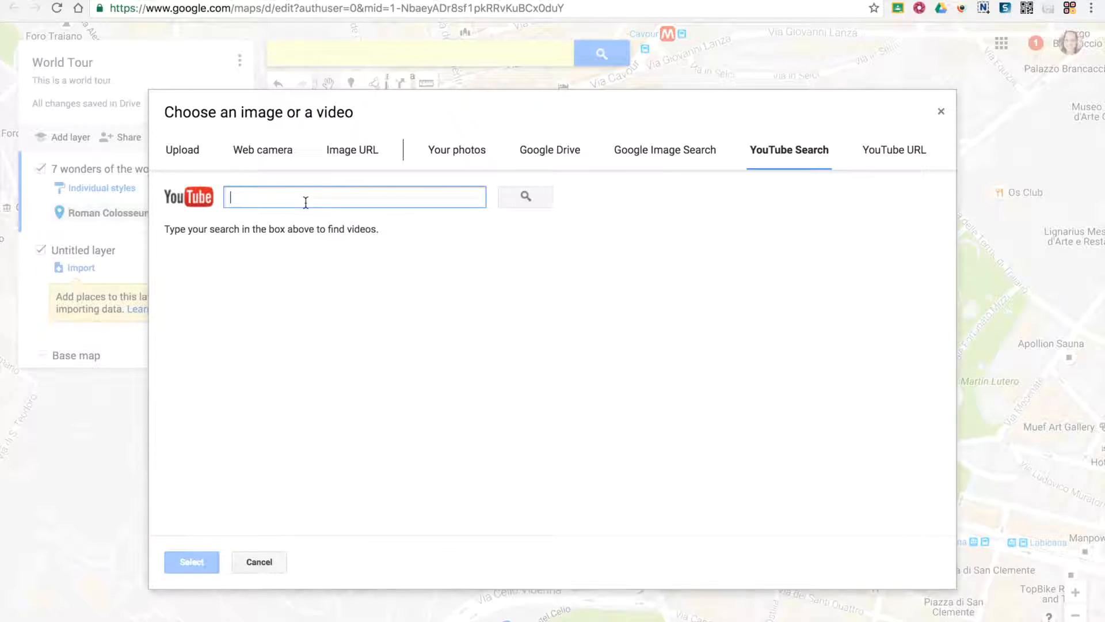
pyautogui.write('Roman')
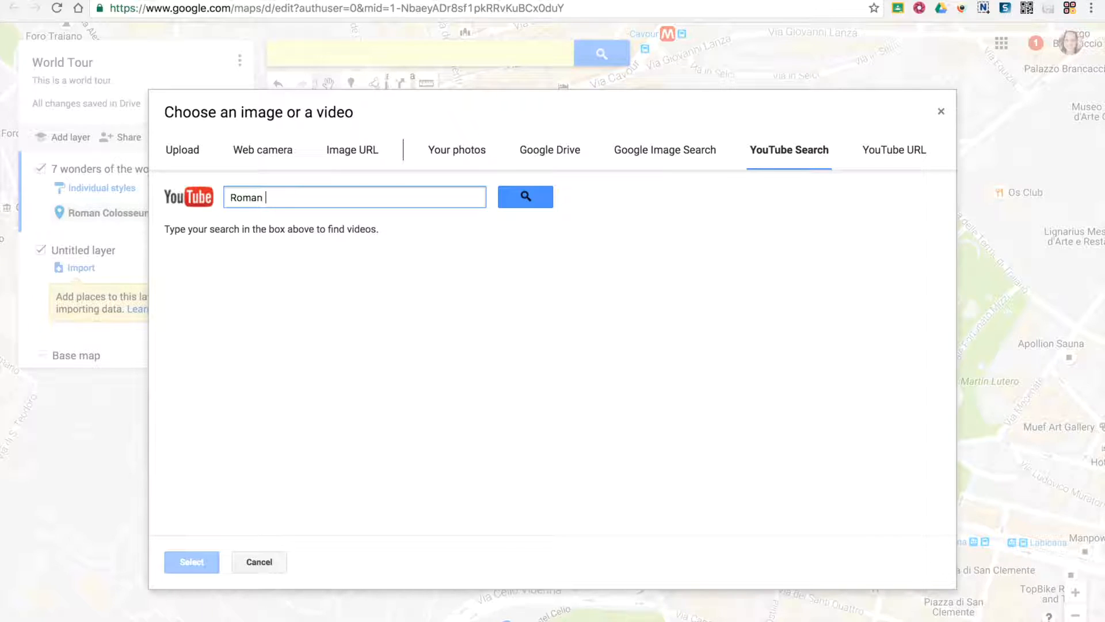
pyautogui.write('seum')
pyautogui.press('Return')
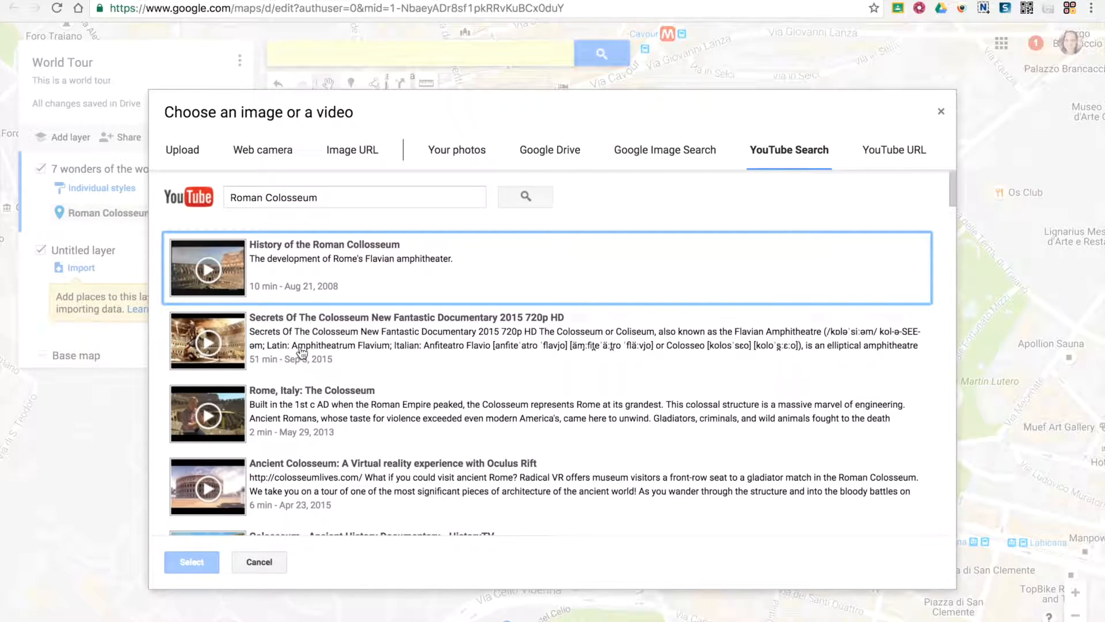
pyautogui.click(313, 279)
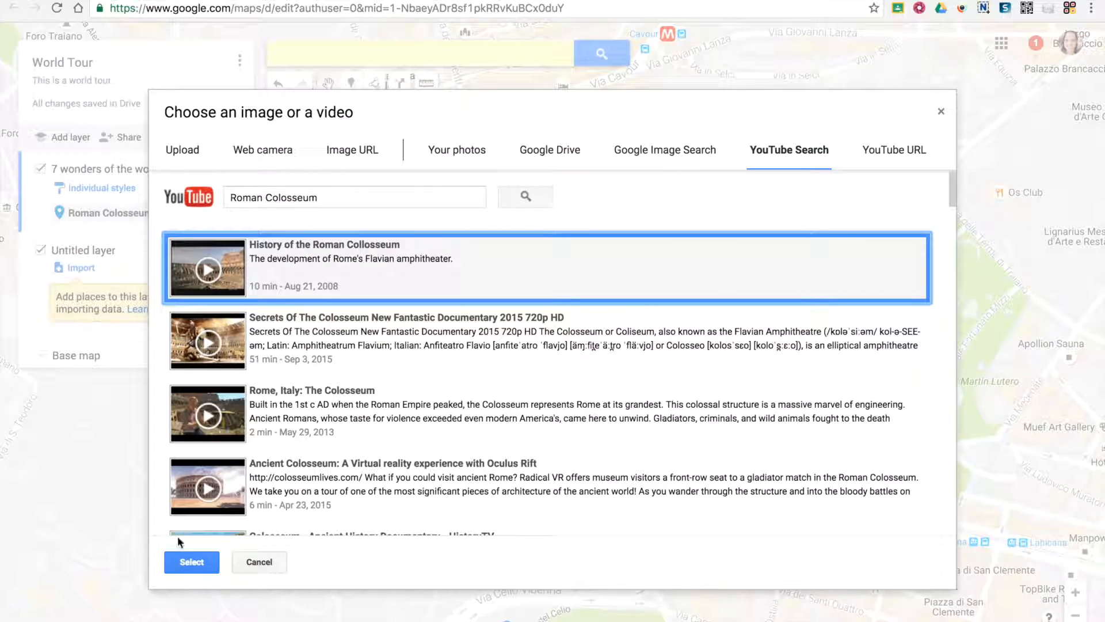
pyautogui.click(193, 563)
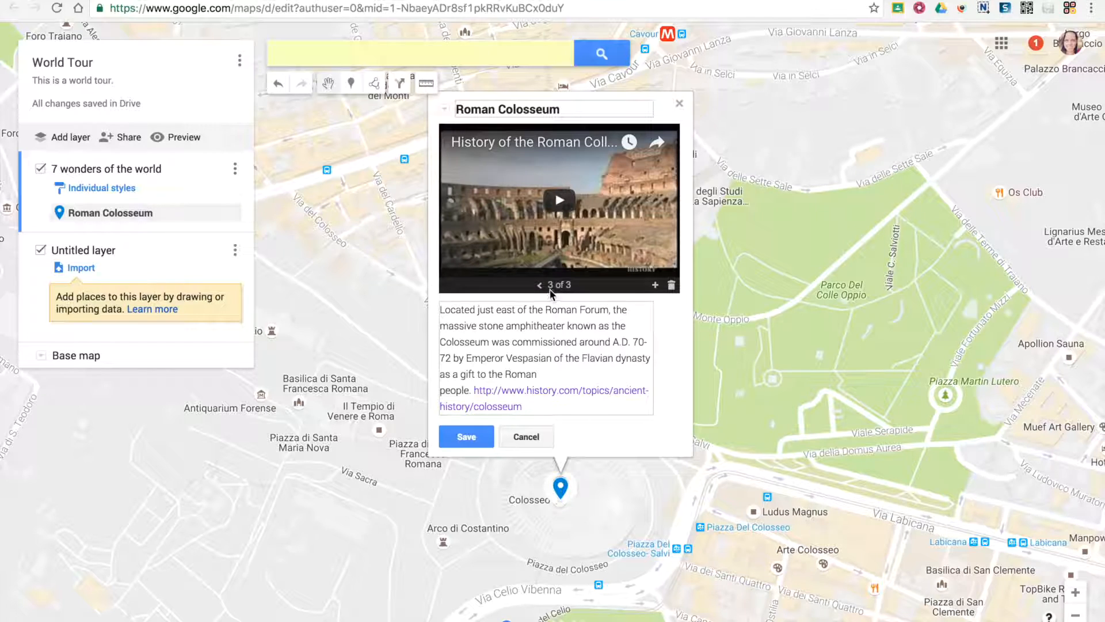
# - Go back through the marker's media to the first photo and save the marker
pyautogui.click(540, 286)
pyautogui.click(540, 286)
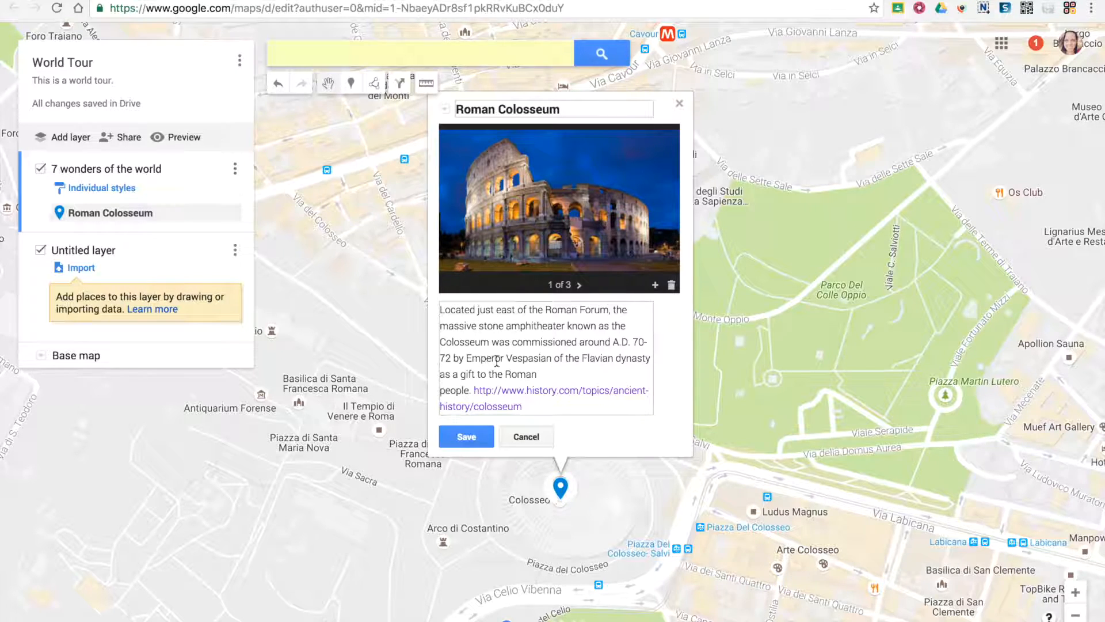
pyautogui.click(462, 439)
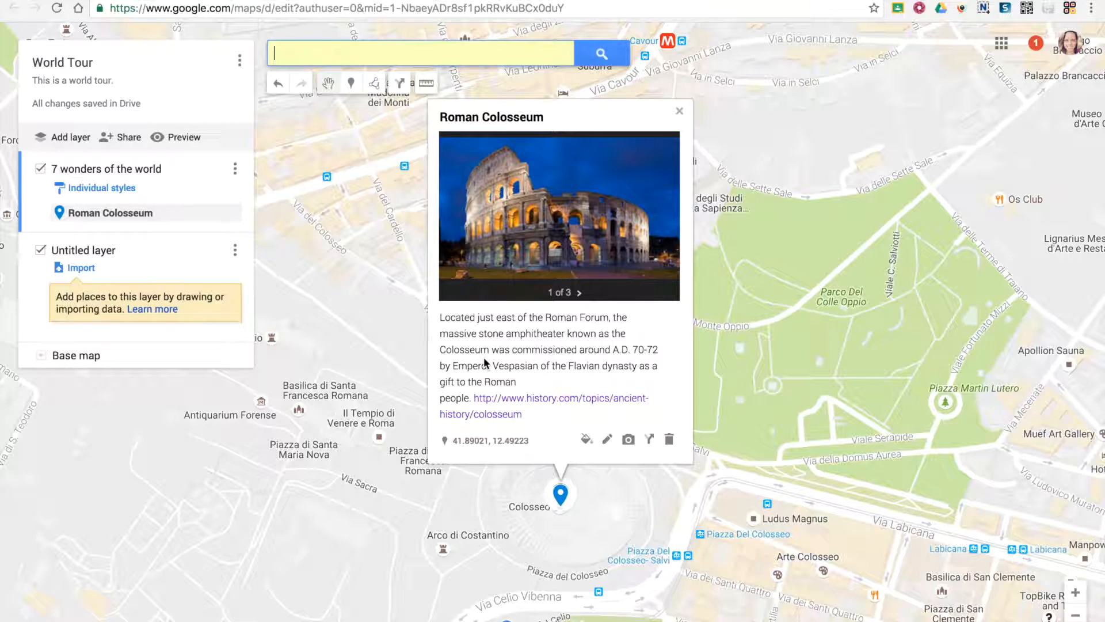
# - Recolour the Roman Colosseum marker dark red and change its icon to the star
pyautogui.click(586, 441)
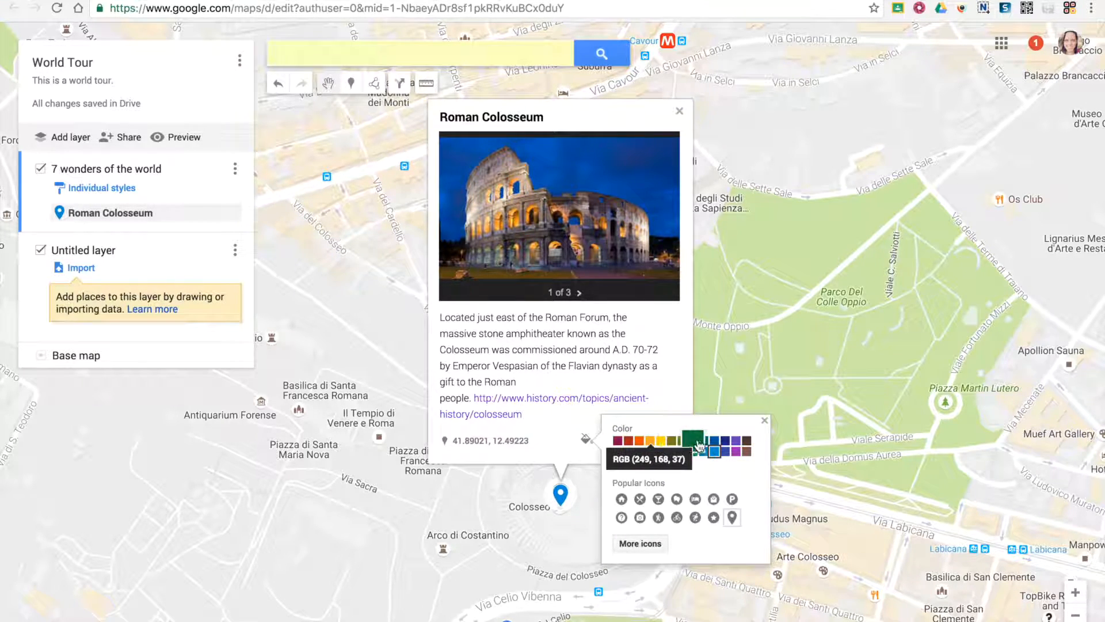
pyautogui.click(618, 442)
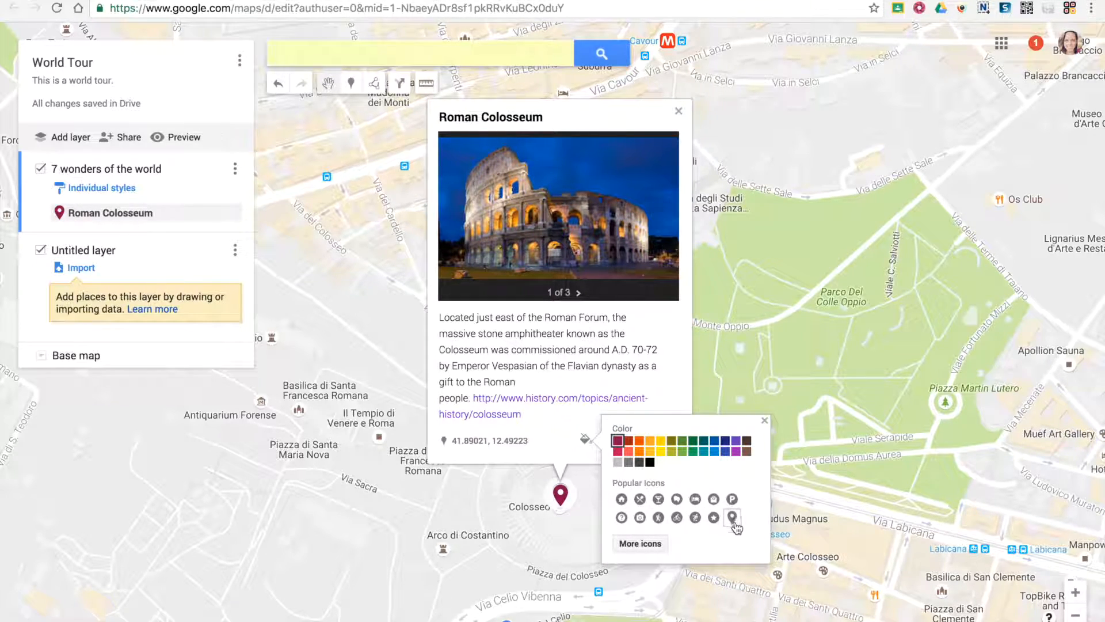
pyautogui.click(713, 520)
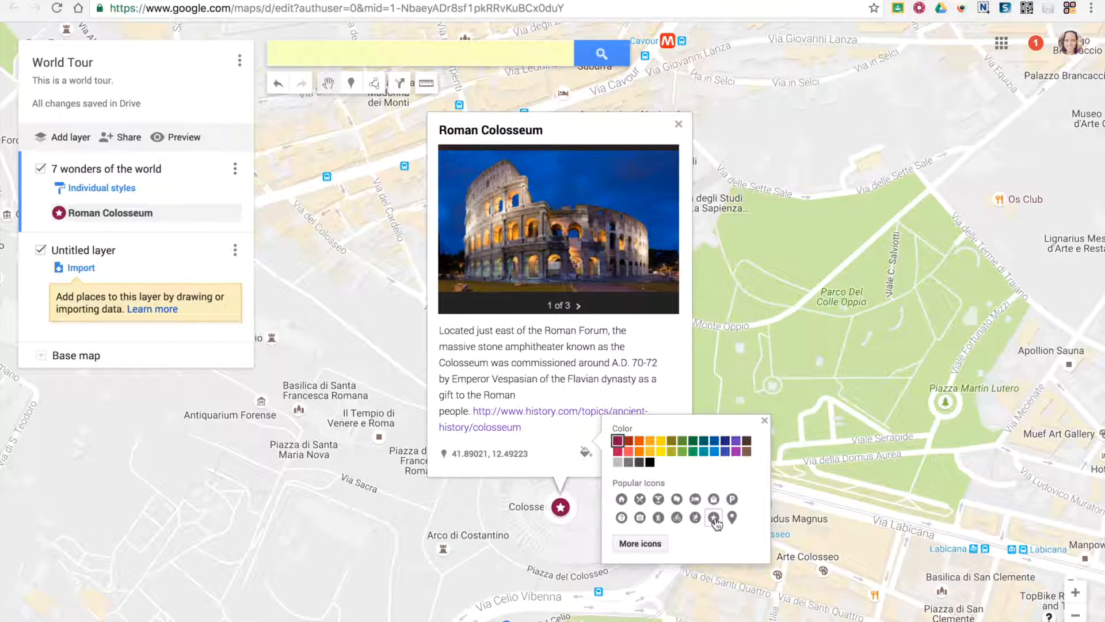
# - Start a custom icon for the marker and find pictures of roman colosseum with Google Image Search
pyautogui.click(644, 544)
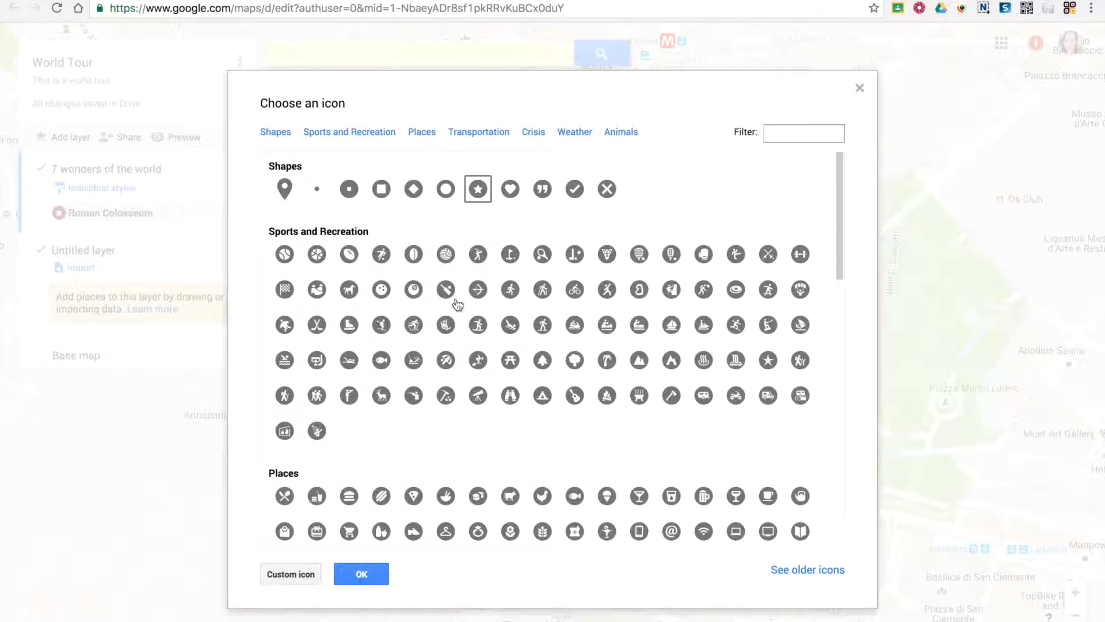
pyautogui.click(287, 574)
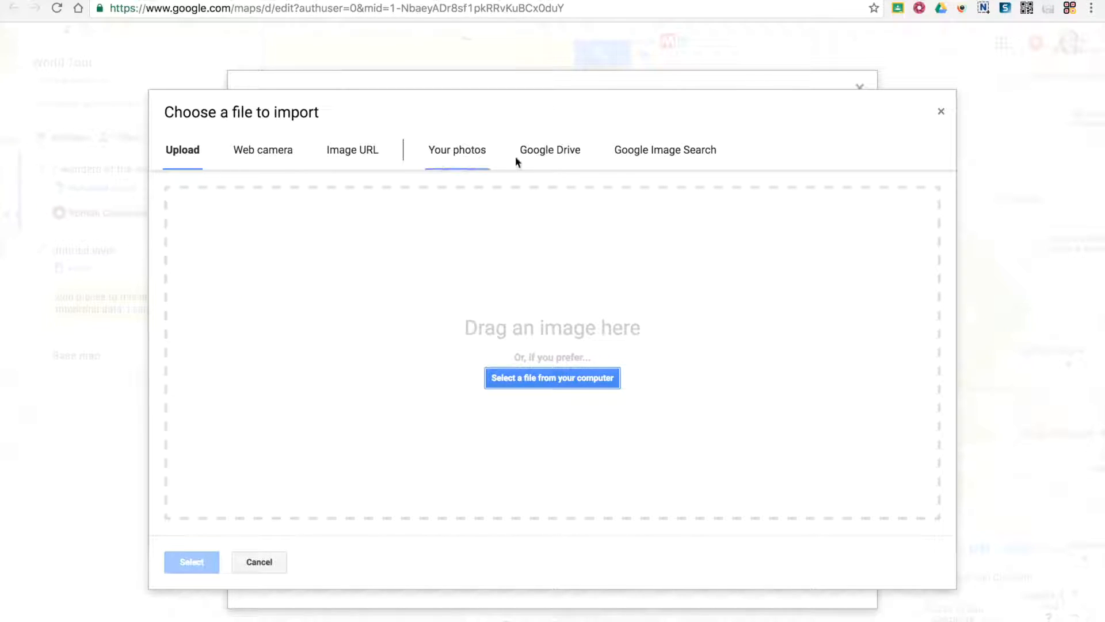
pyautogui.click(662, 157)
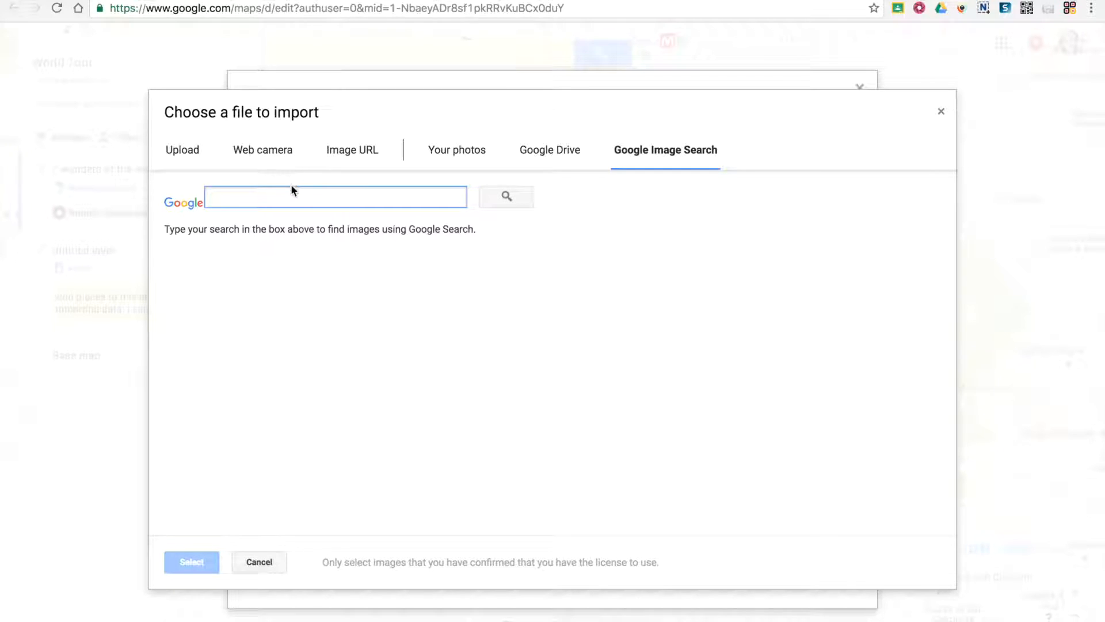
pyautogui.write('roman coll')
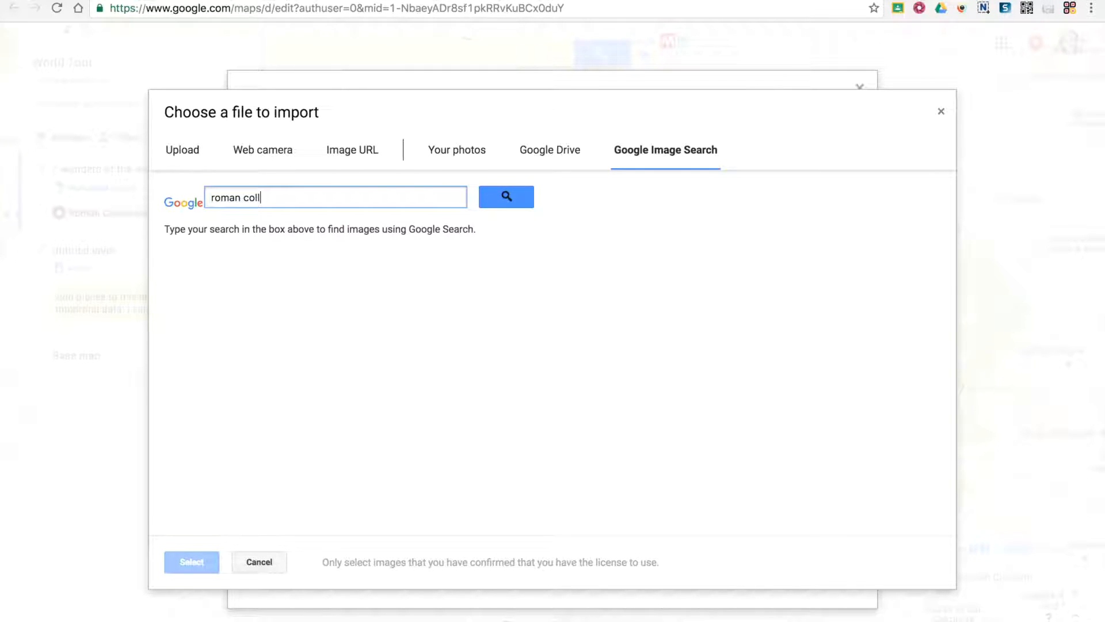
pyautogui.write('osseum')
pyautogui.press('Return')
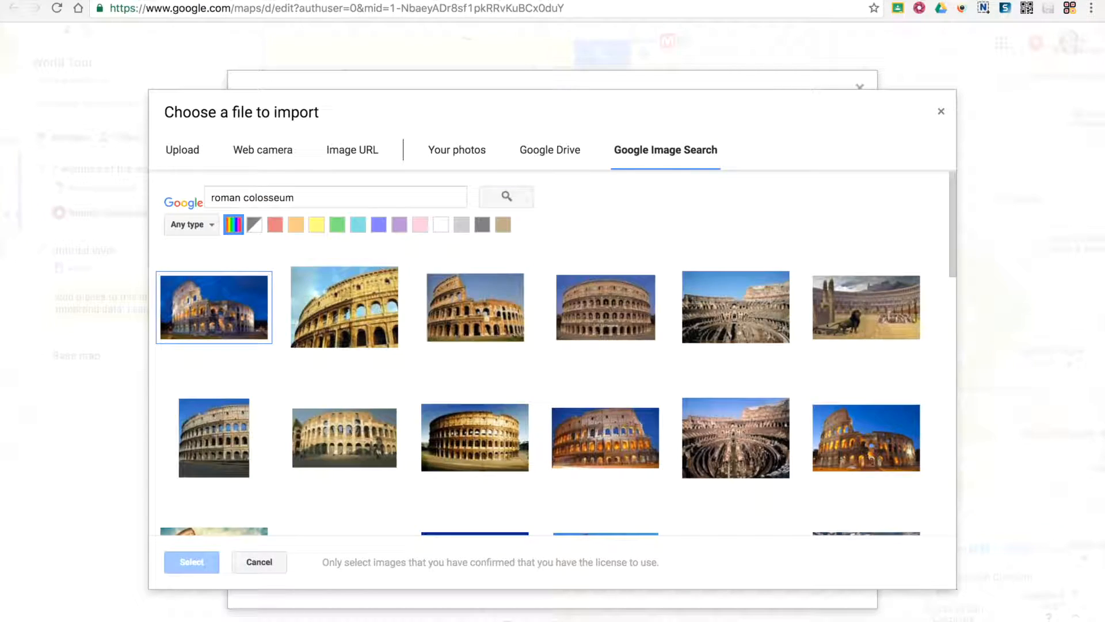
# - Use the night-time exterior photo from the results as the marker's custom icon and close the marker's card
pyautogui.click(213, 307)
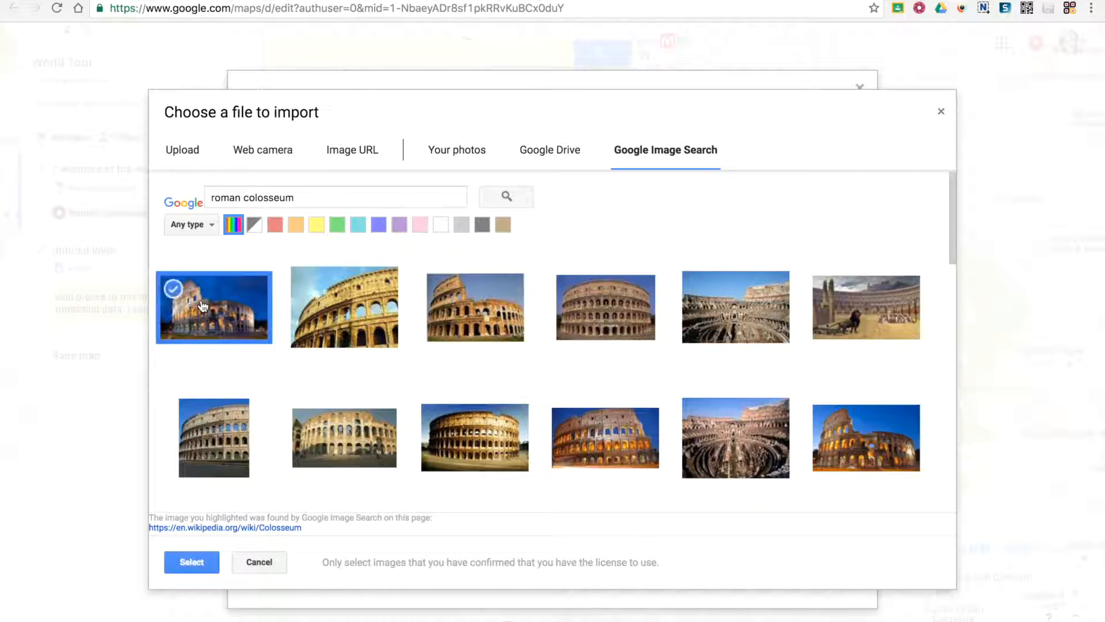
pyautogui.click(202, 571)
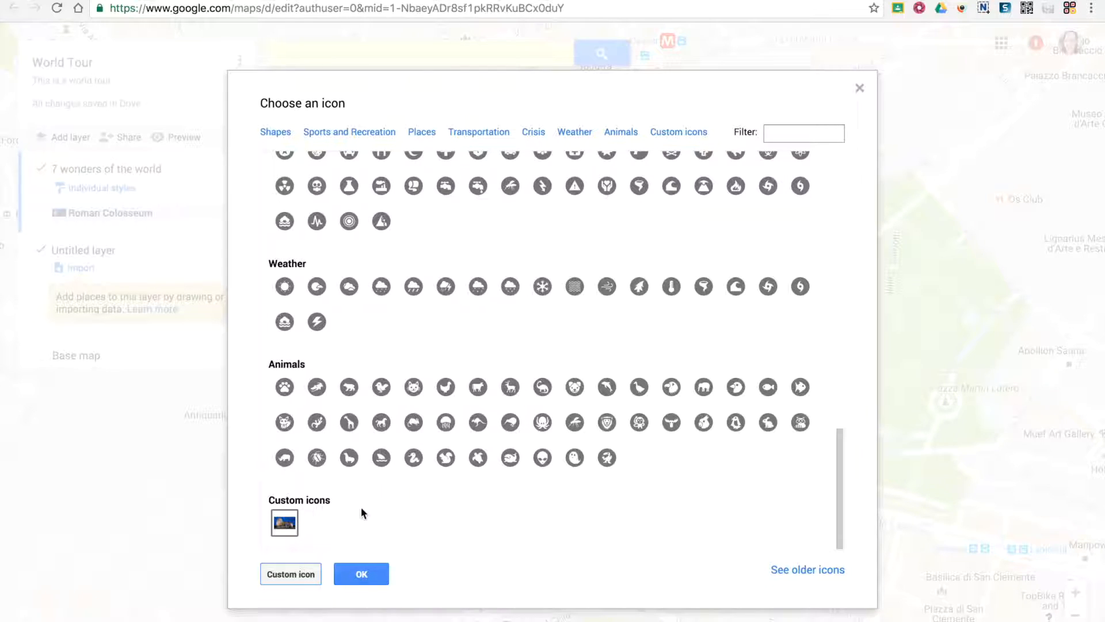
pyautogui.click(284, 523)
pyautogui.click(371, 576)
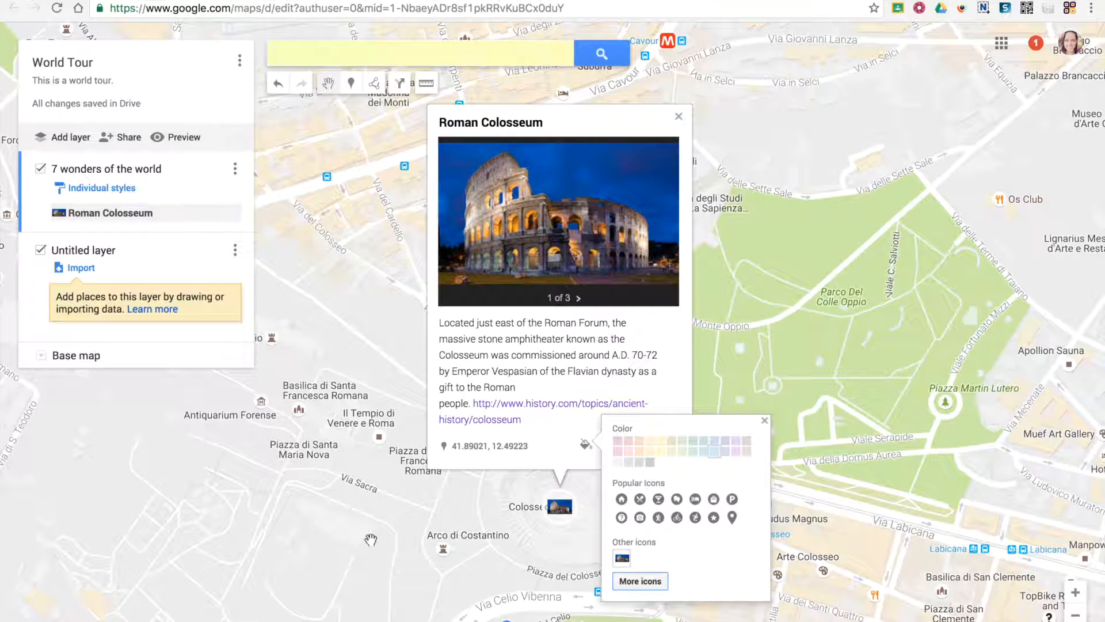
pyautogui.click(521, 496)
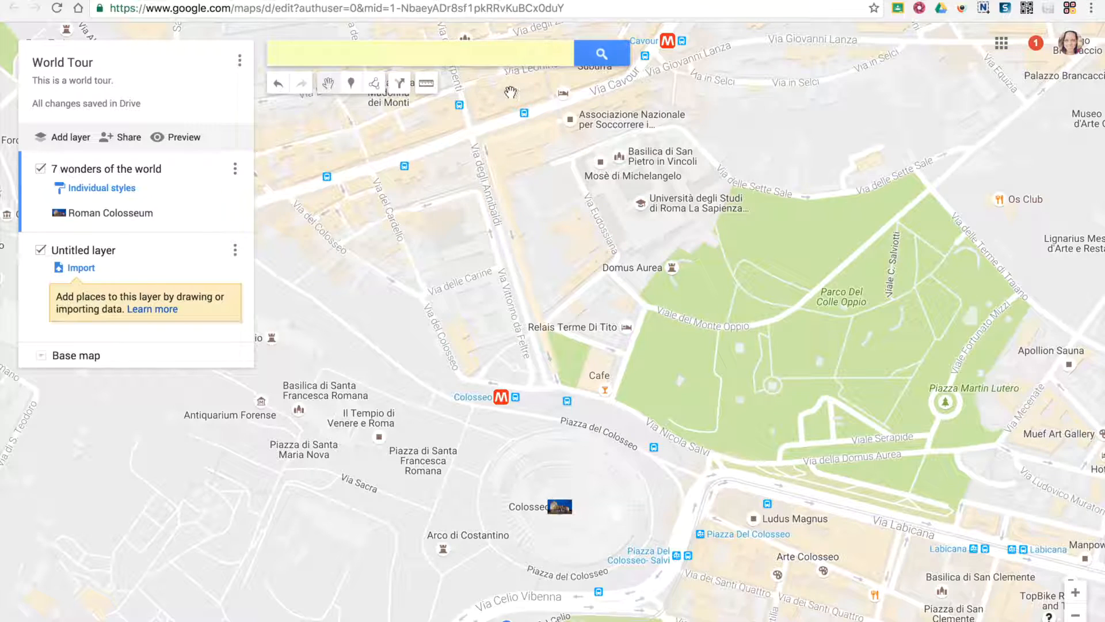
# - Try placing an untitled marker on the map northwest of the Colosseum and delete it
pyautogui.click(495, 54)
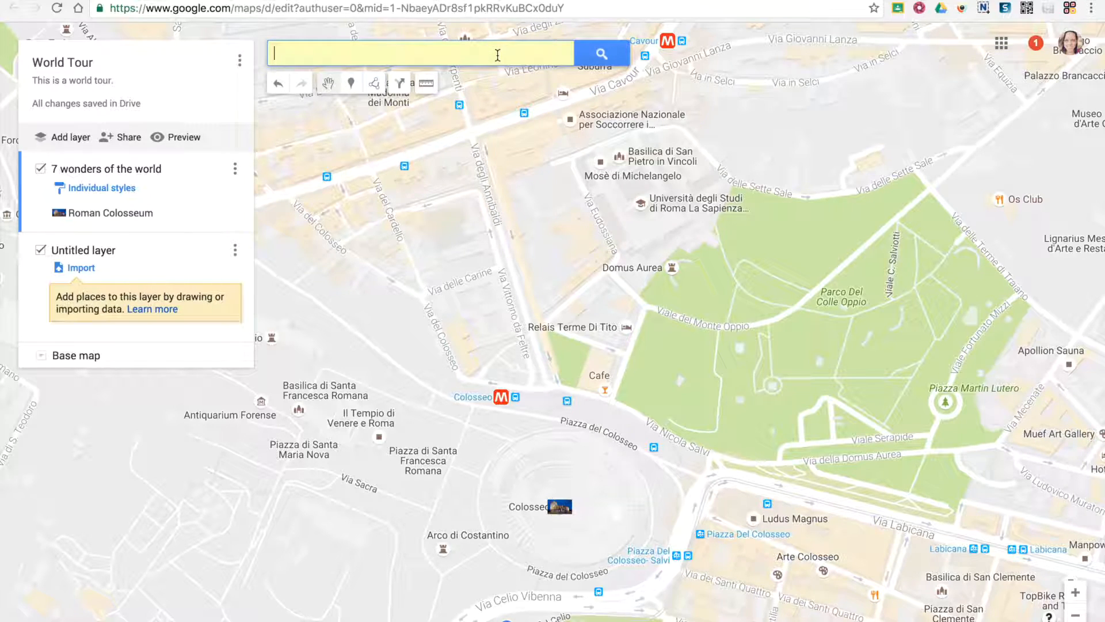
pyautogui.click(351, 85)
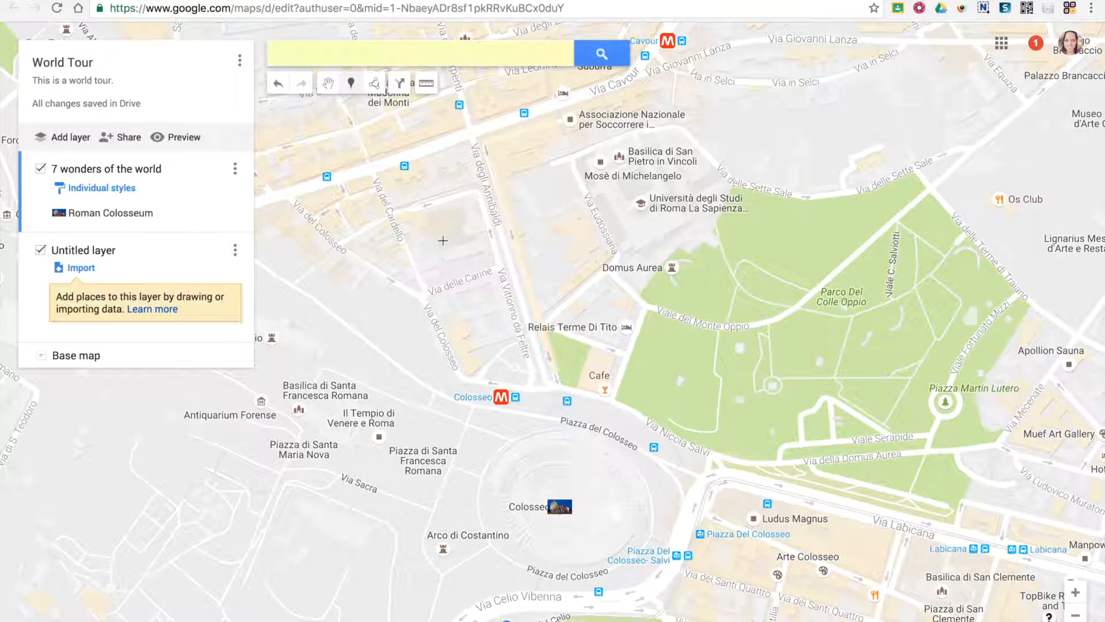
pyautogui.click(471, 225)
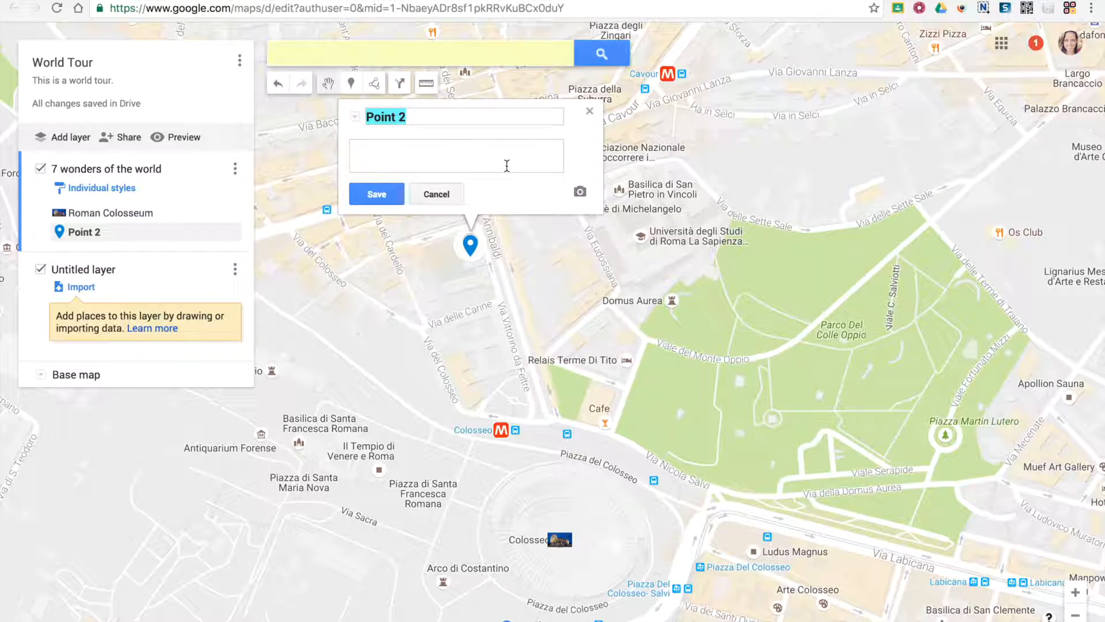
pyautogui.click(453, 195)
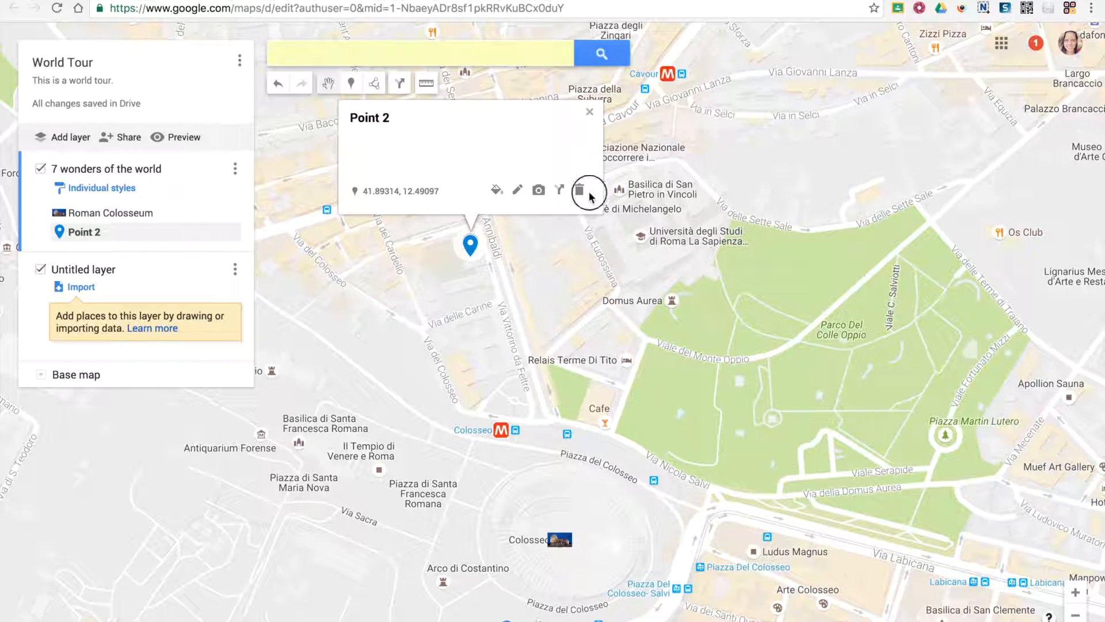
pyautogui.click(588, 191)
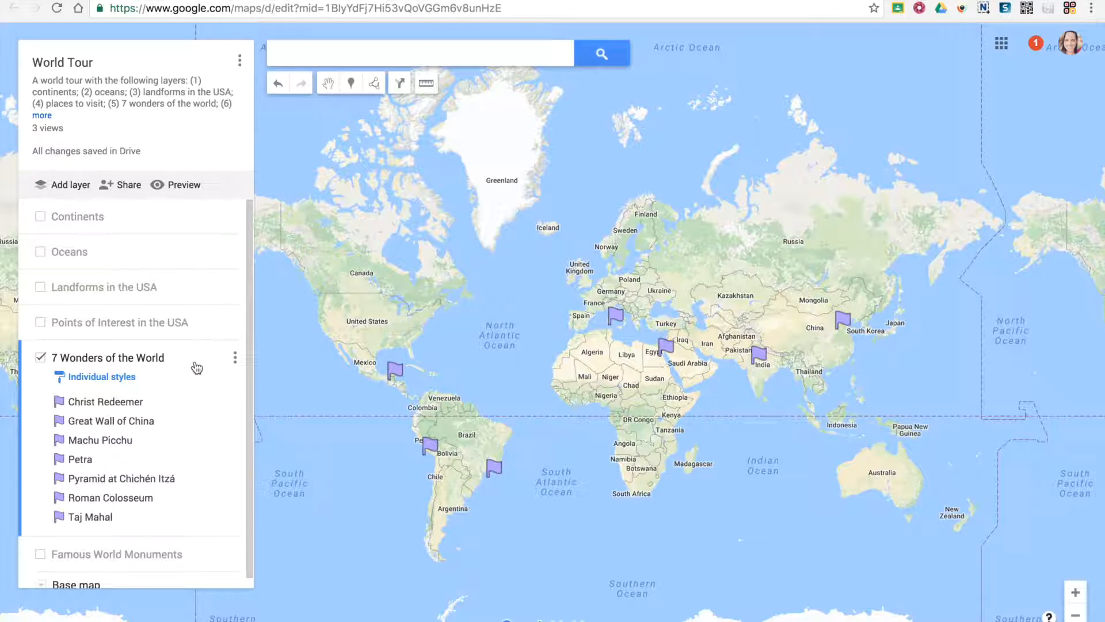
# - Label the markers of the 7 Wonders of the World layer by name
pyautogui.click(235, 361)
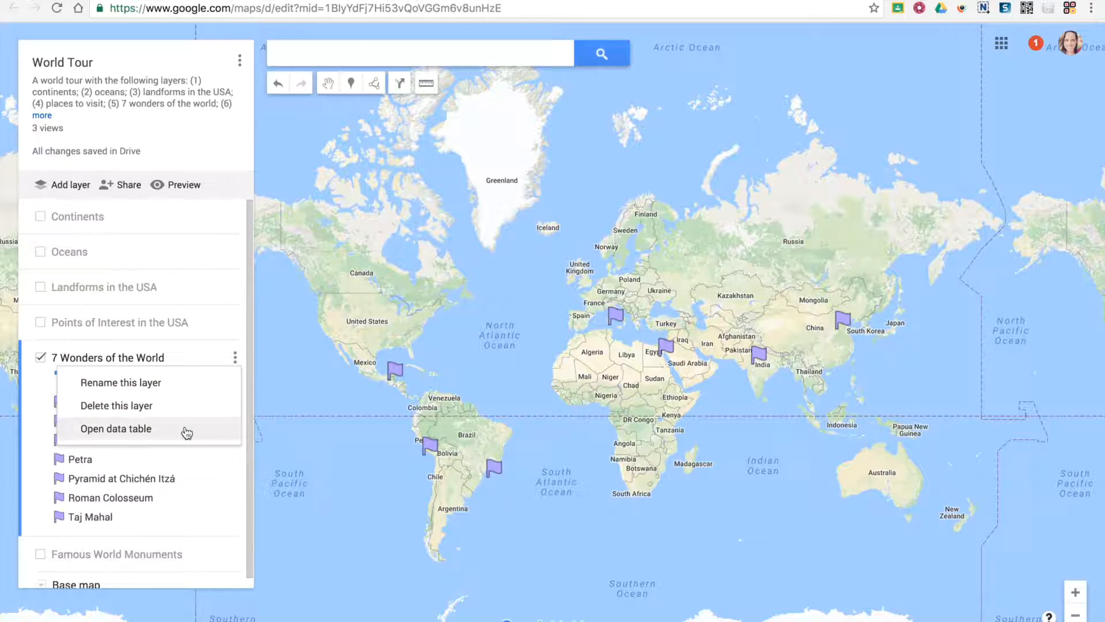
pyautogui.click(290, 369)
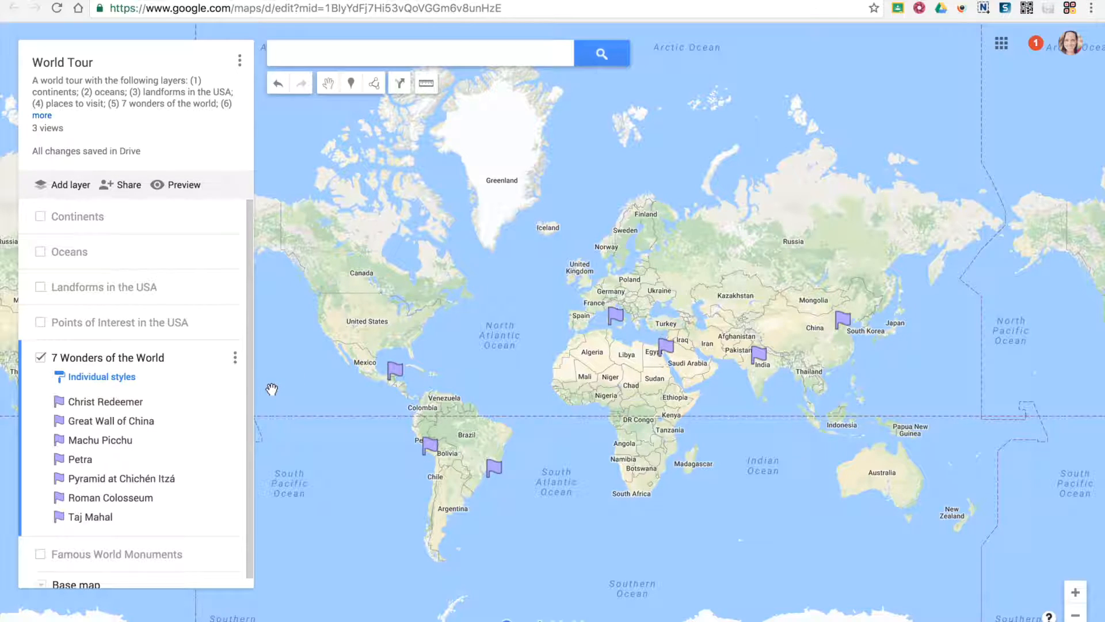
pyautogui.click(91, 379)
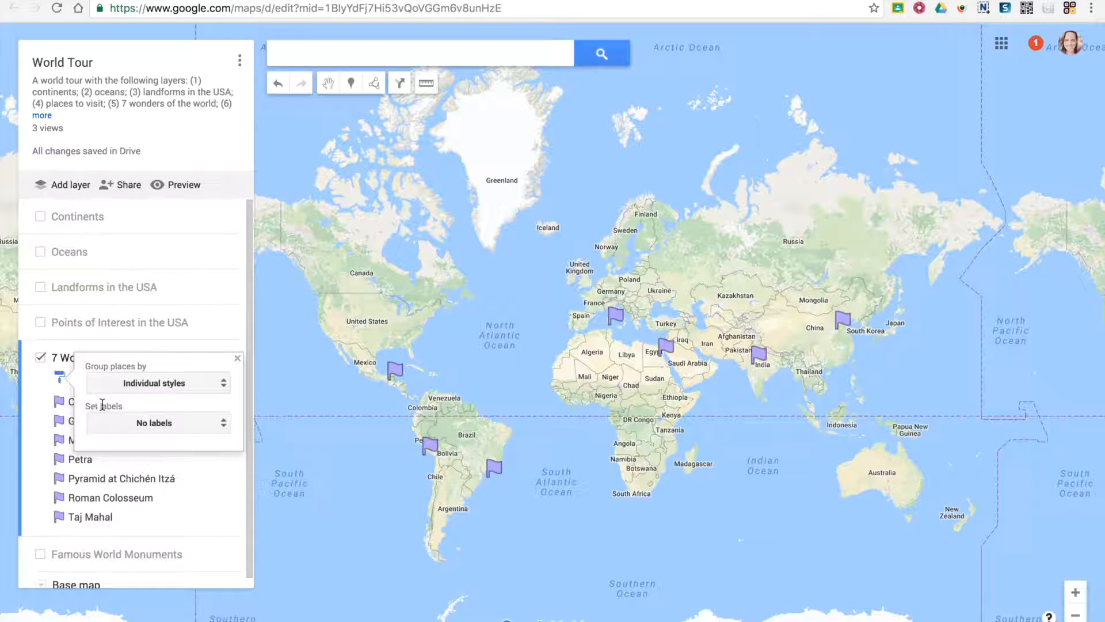
pyautogui.click(161, 428)
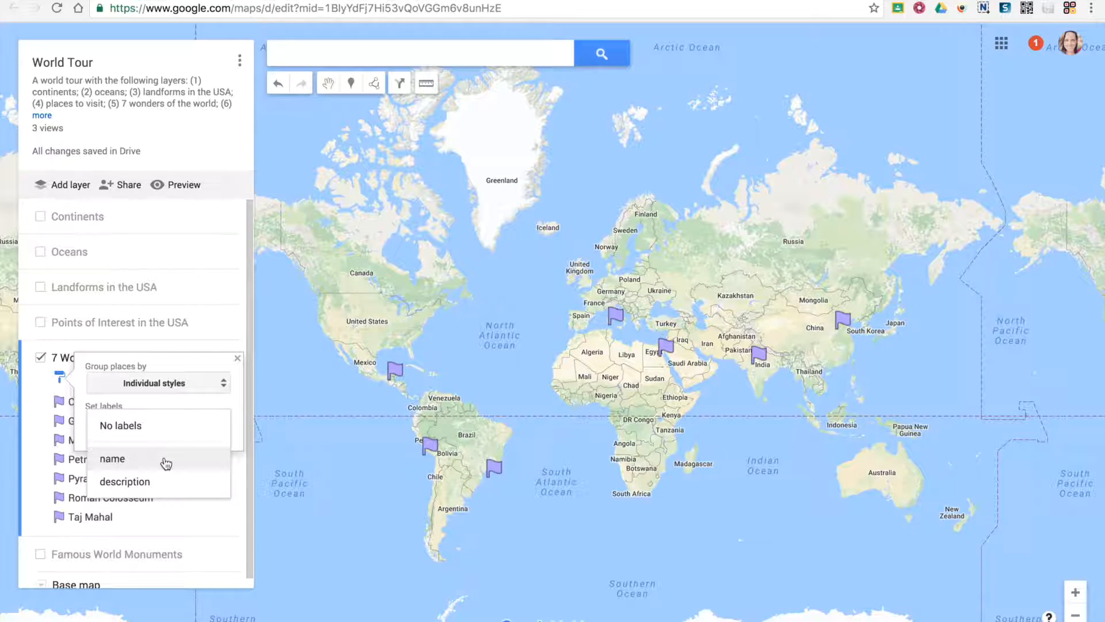
pyautogui.click(166, 460)
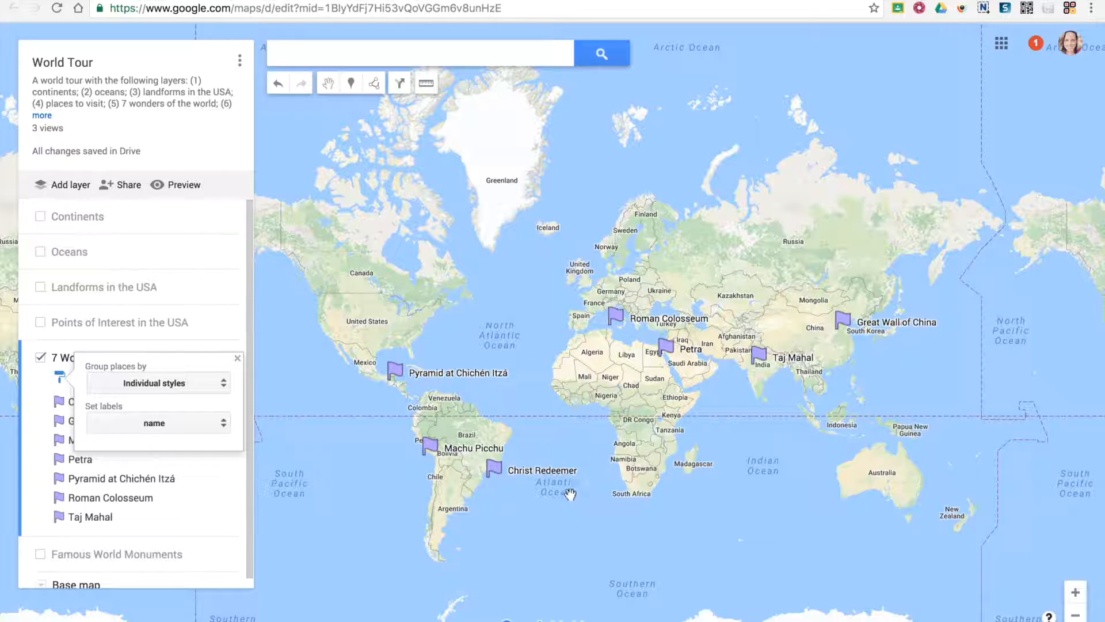
# - Try description labels on the 7 Wonders of the World markers and set the layer back to no labels
pyautogui.click(154, 422)
pyautogui.click(132, 448)
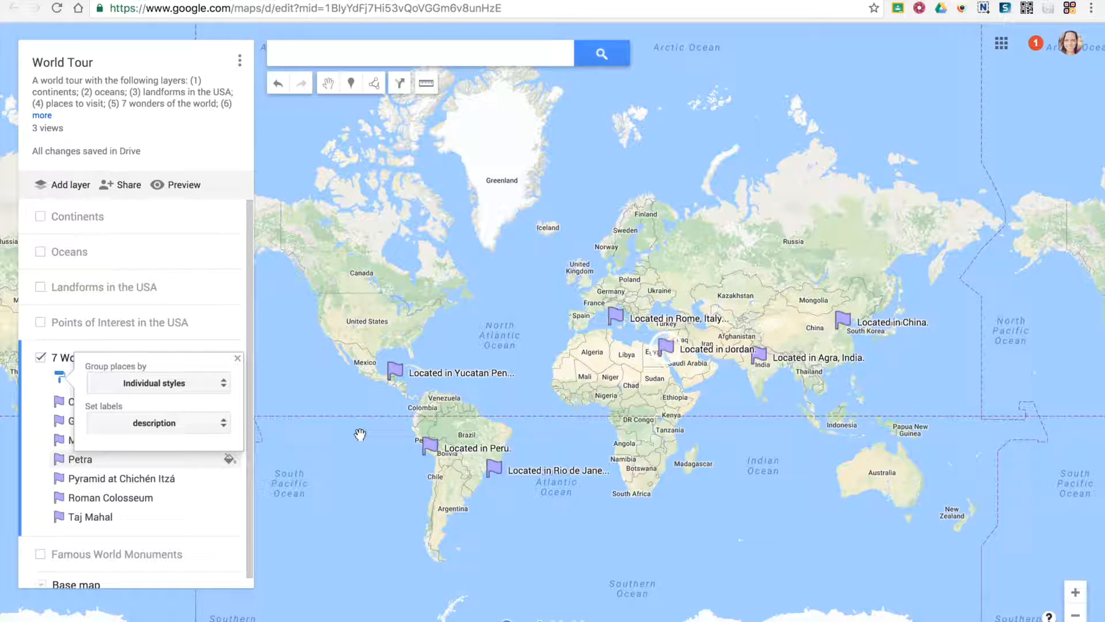
pyautogui.click(180, 422)
pyautogui.click(161, 371)
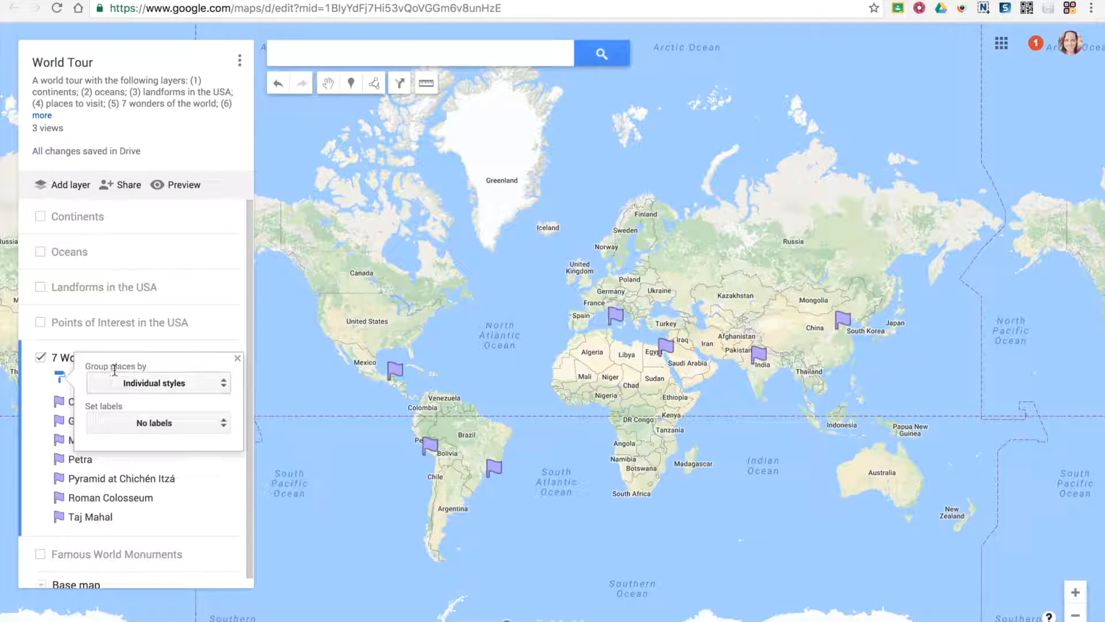
# - Try grouping the layer's places by Sequence of color and letters, and settle on Uniform style
pyautogui.click(154, 383)
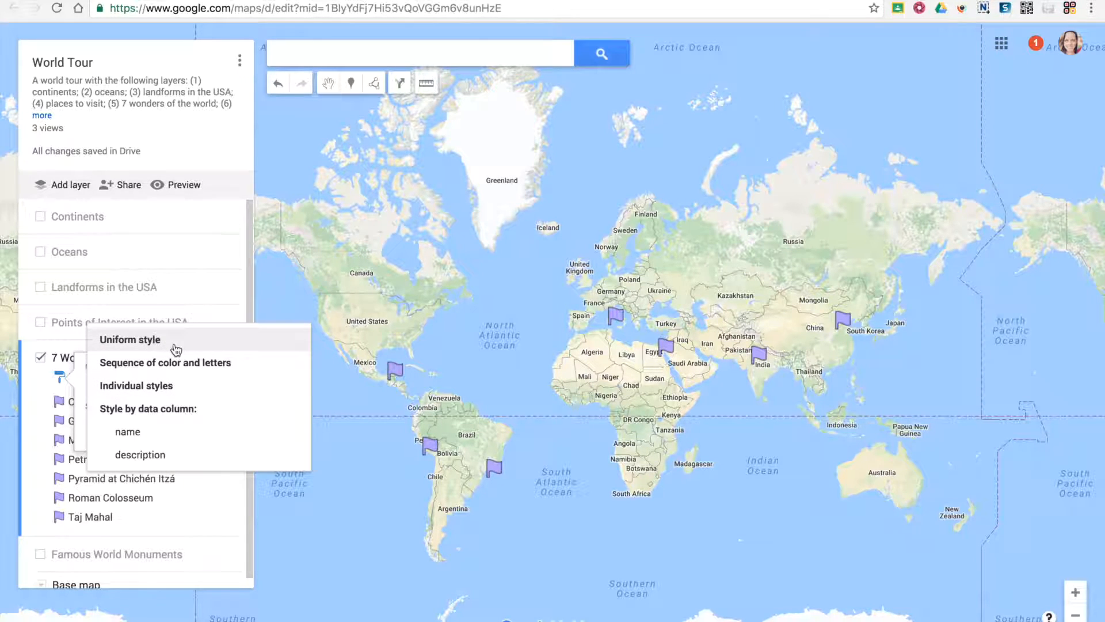
pyautogui.click(139, 370)
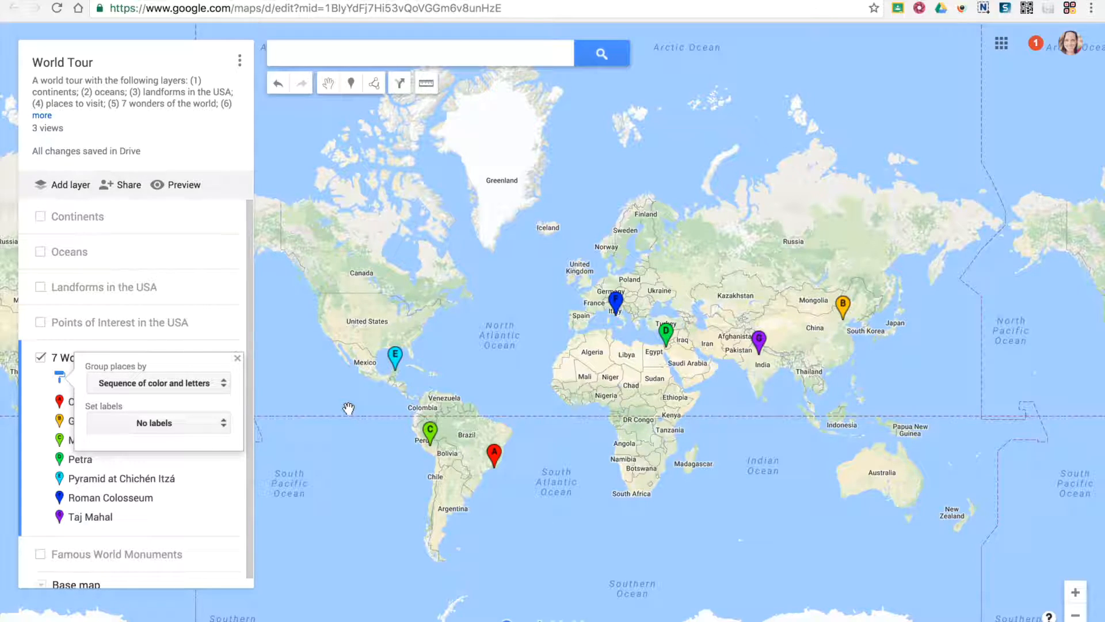
pyautogui.click(183, 384)
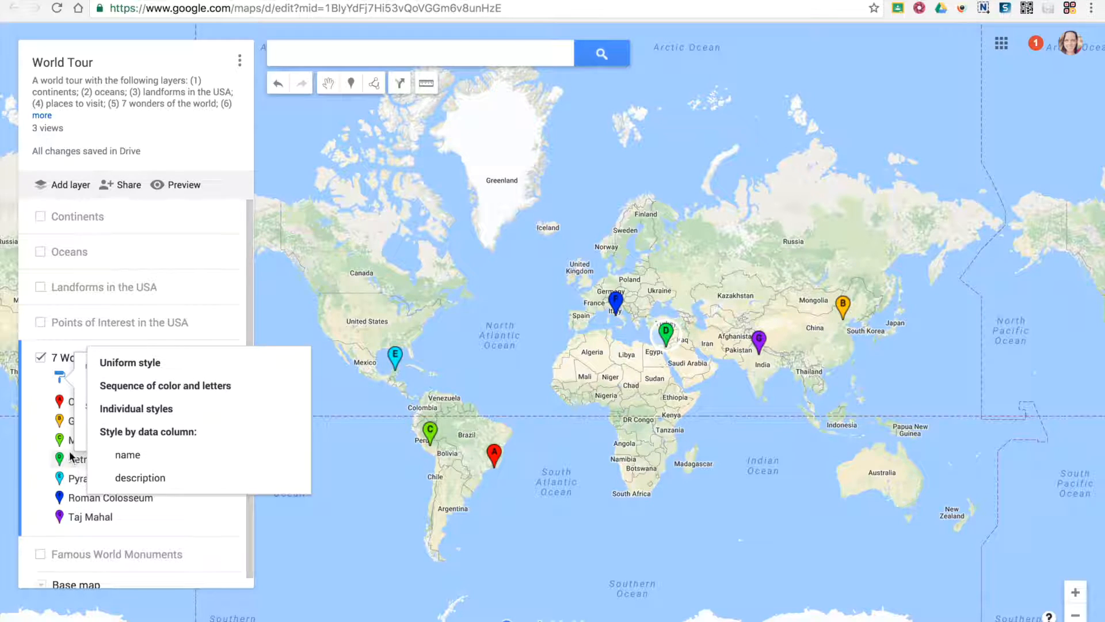
pyautogui.click(138, 373)
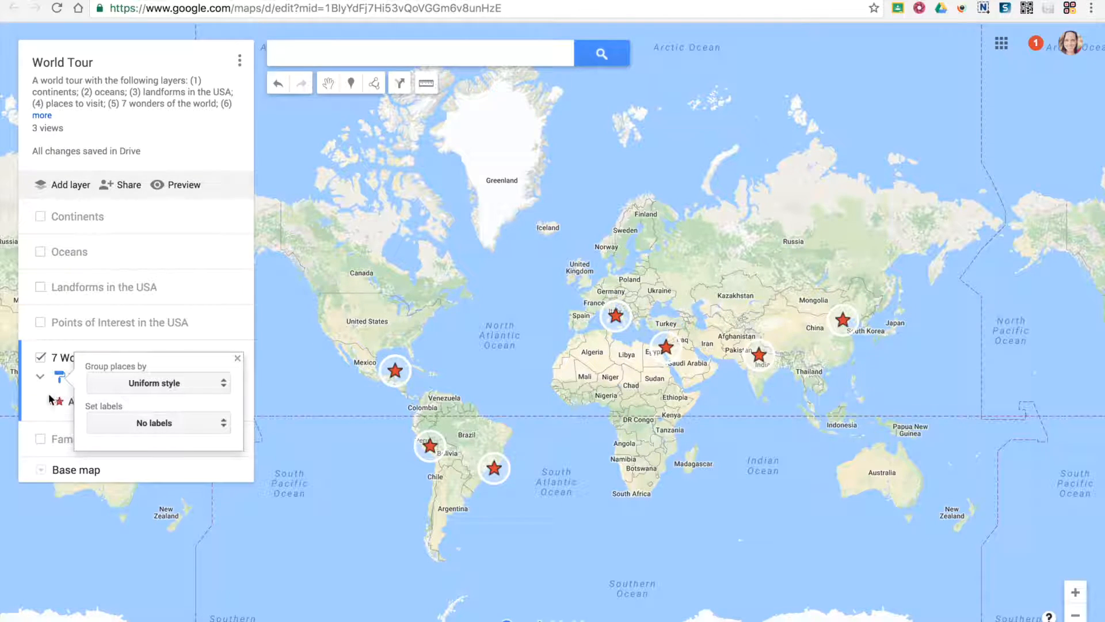
pyautogui.click(299, 393)
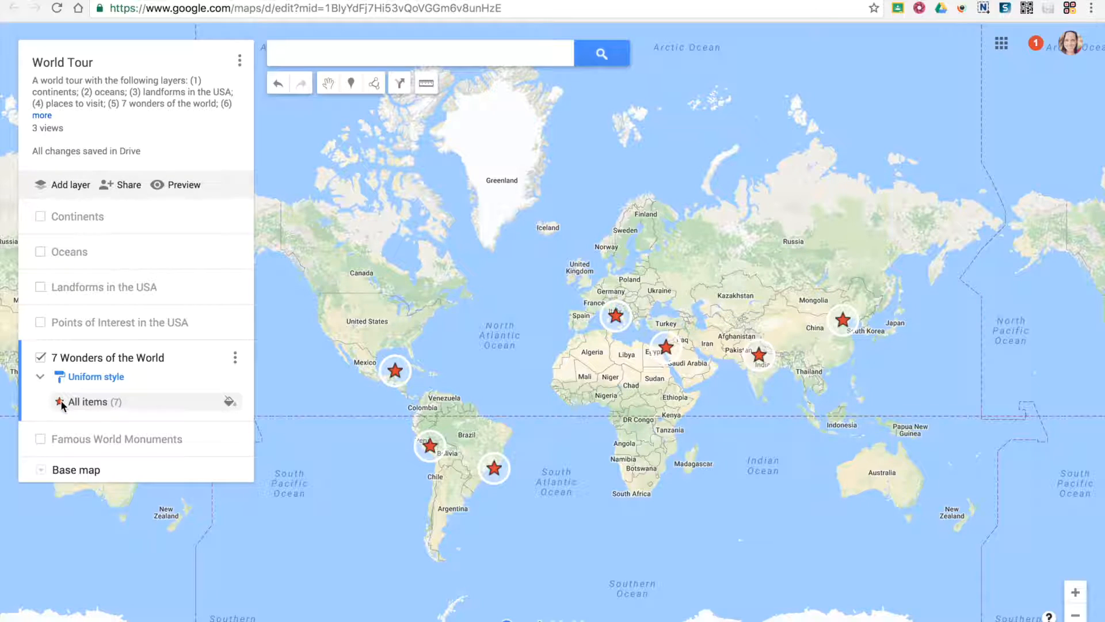
# - Colour all items in the layer blue, try the circle icon shape and return to the star
pyautogui.click(231, 404)
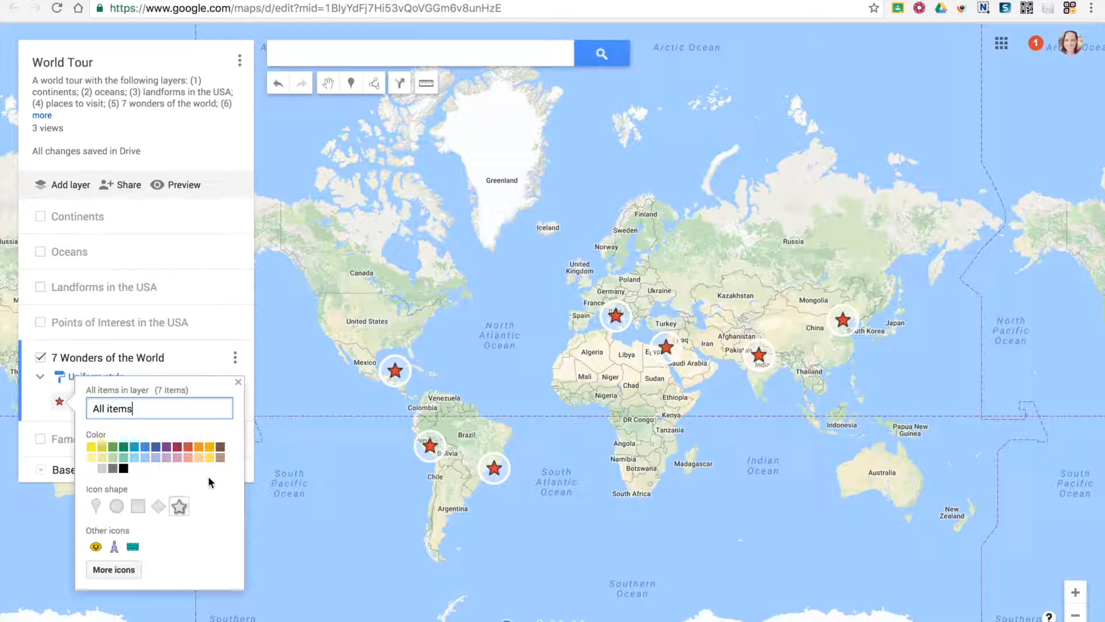
pyautogui.click(156, 452)
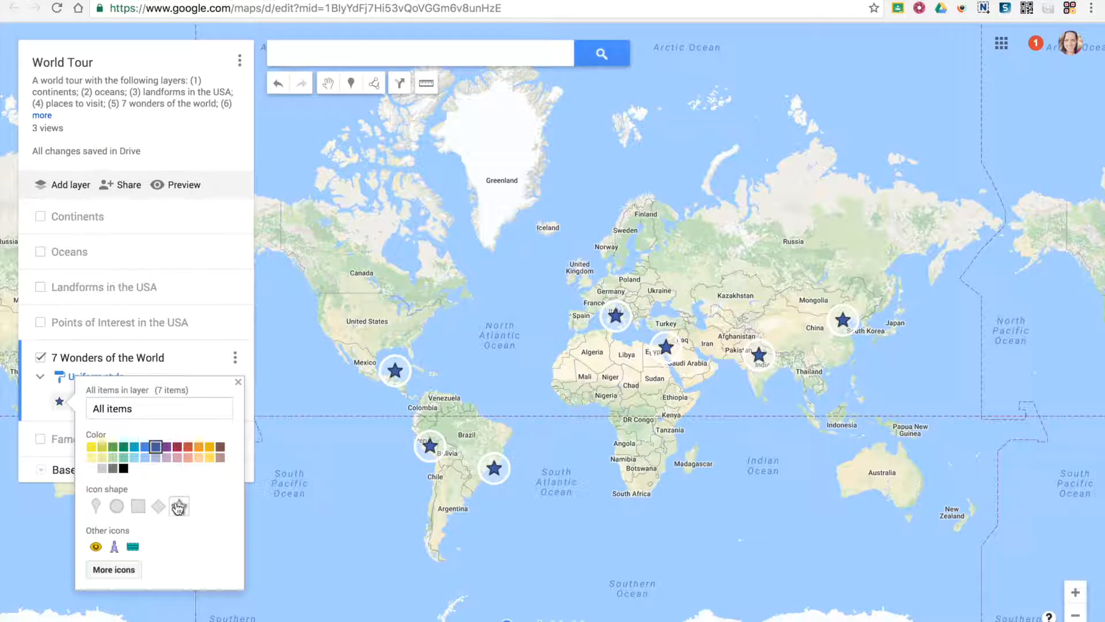
pyautogui.click(116, 506)
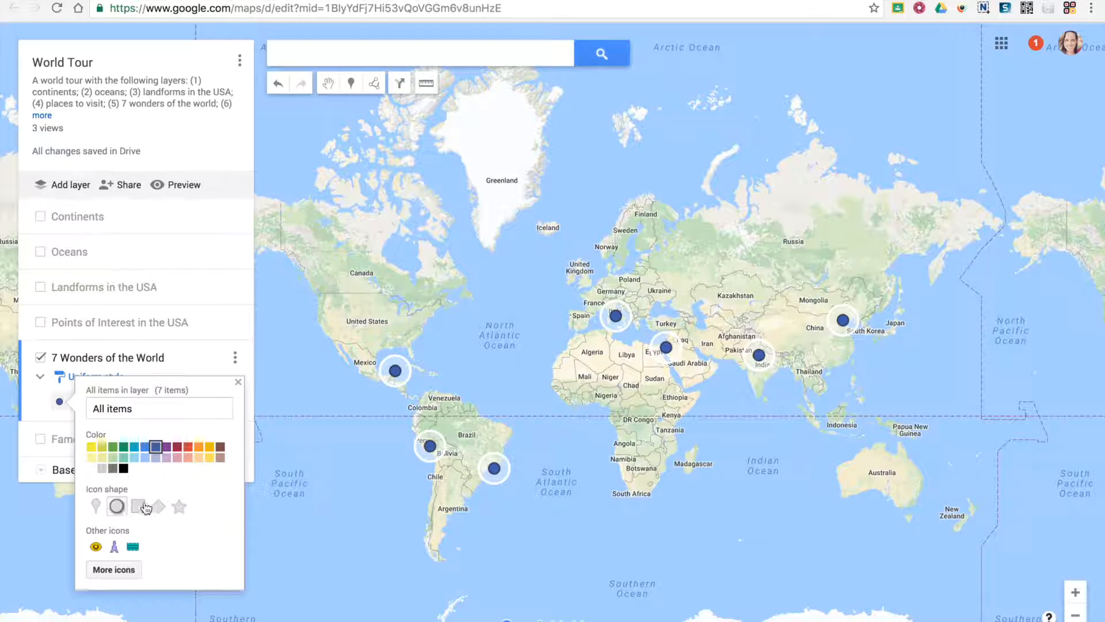
pyautogui.click(180, 507)
pyautogui.click(114, 570)
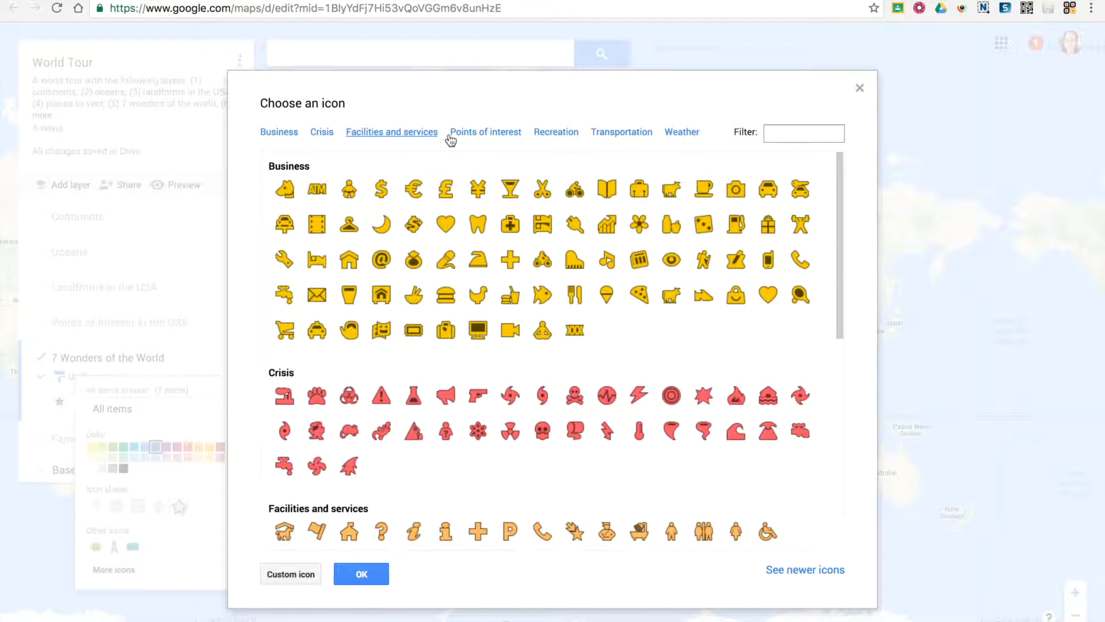
pyautogui.click(291, 574)
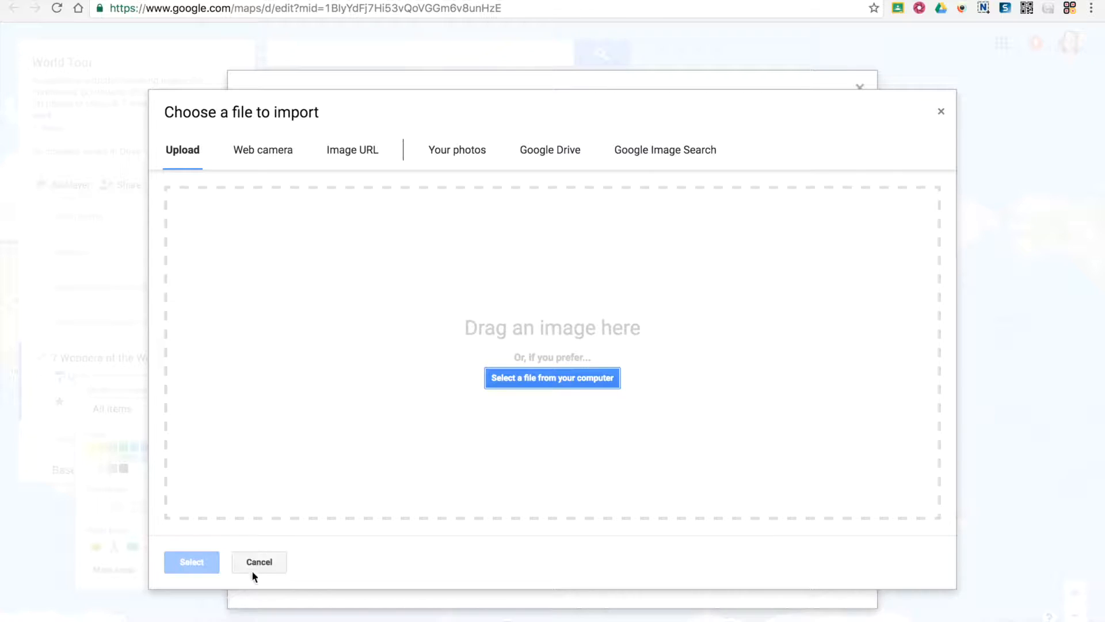
pyautogui.click(253, 568)
pyautogui.click(363, 575)
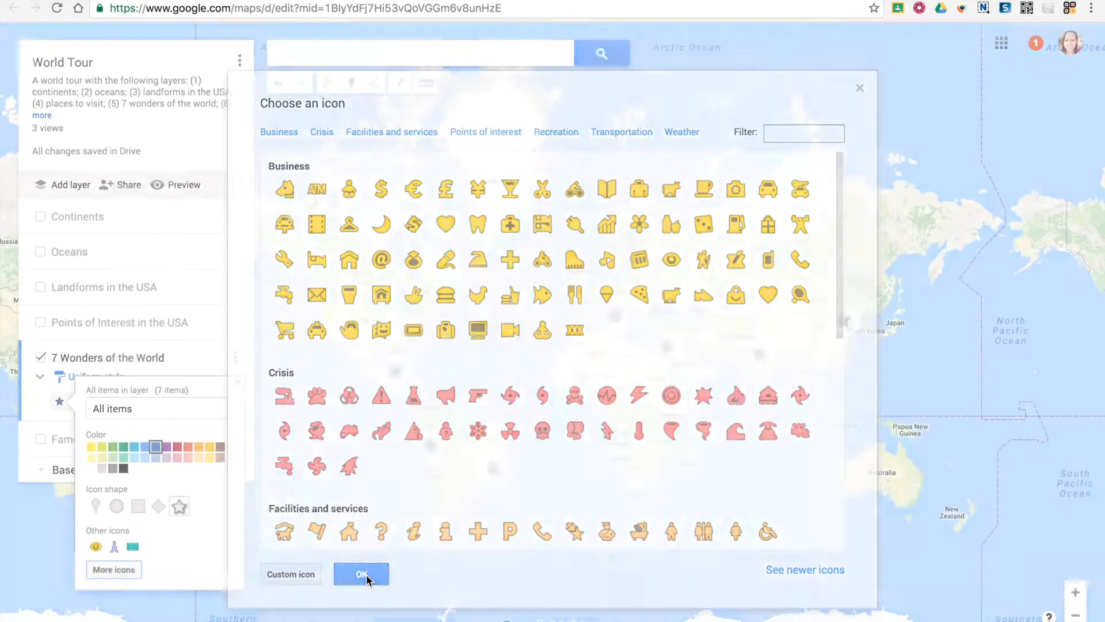
# - Keep the star shape for all items, try dark red and choose the blue RGB (63, 91, 169) as their color
pyautogui.click(181, 507)
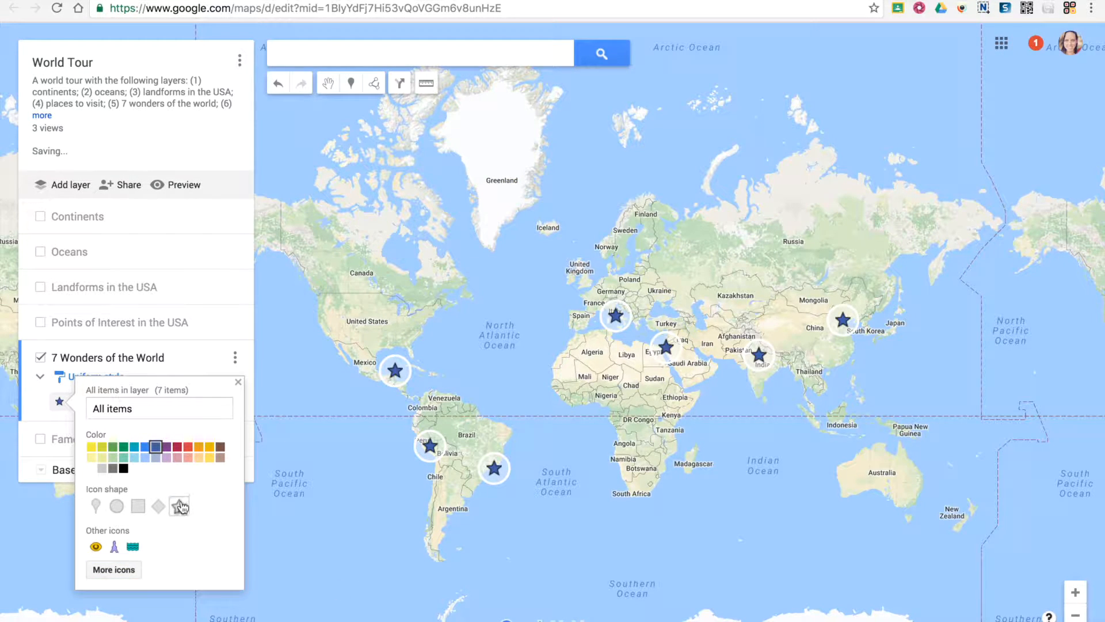
pyautogui.click(176, 447)
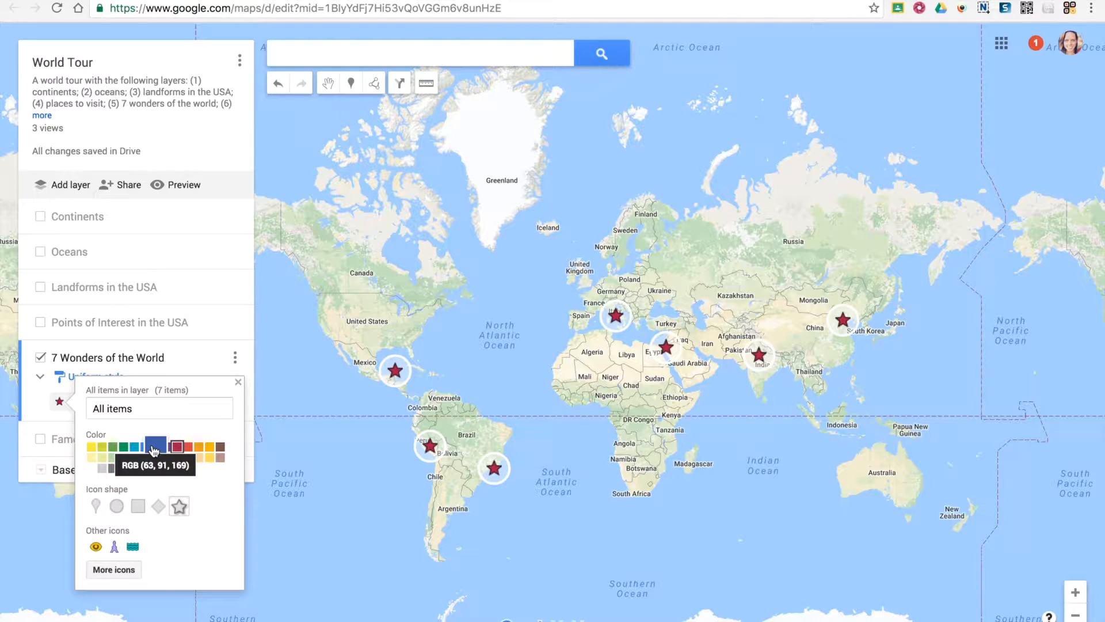
pyautogui.click(154, 448)
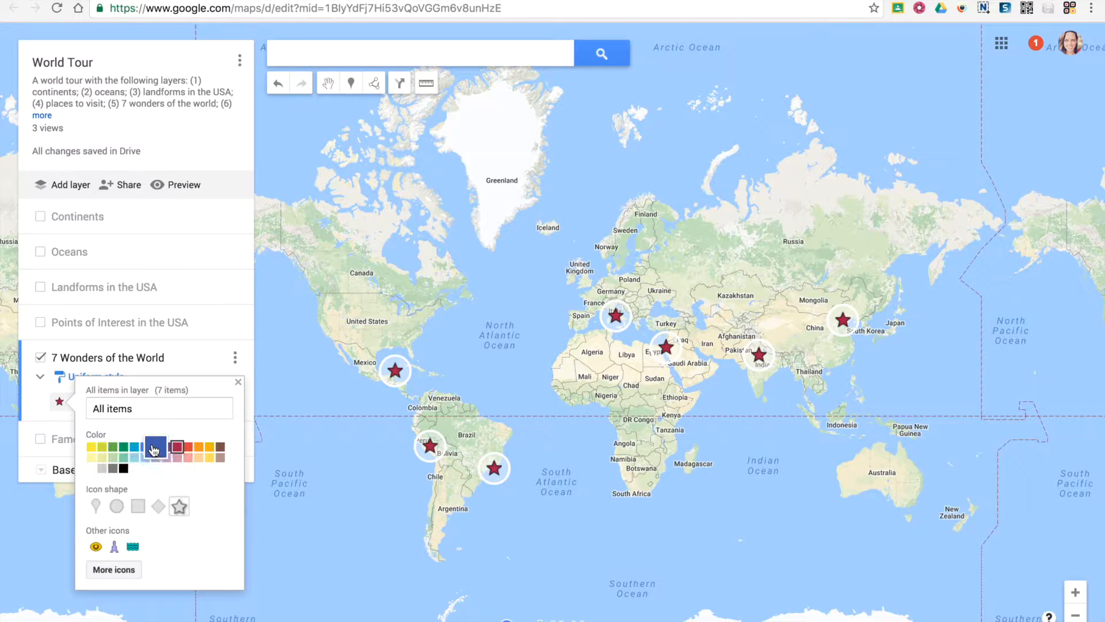